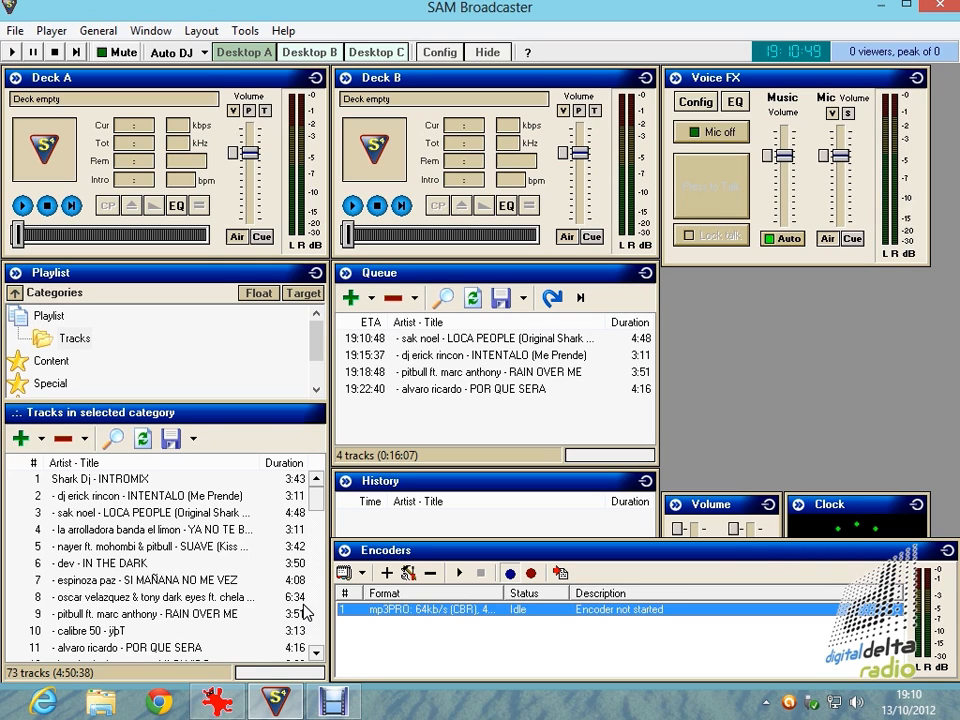
Switch to IrfanView and enlarge Estadisticas.jpg to examine the viewer statistics beside the Voice FX window.
mouse_move(851, 50)
left_click(217, 702)
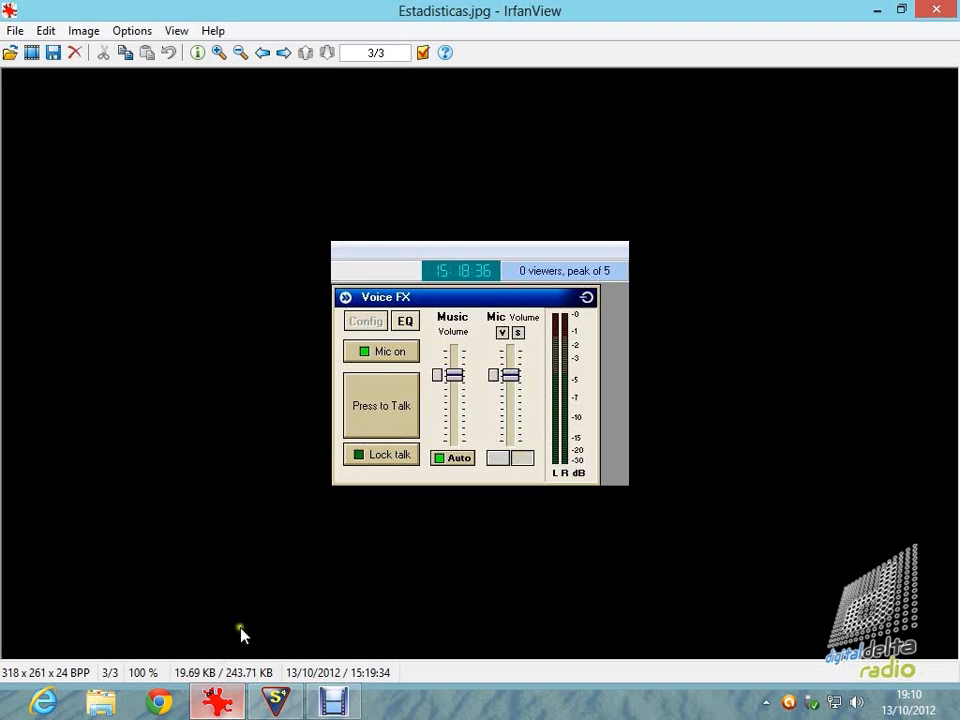
left_click(219, 53)
left_click(219, 53)
left_click(219, 53)
left_click(219, 53)
left_click(219, 53)
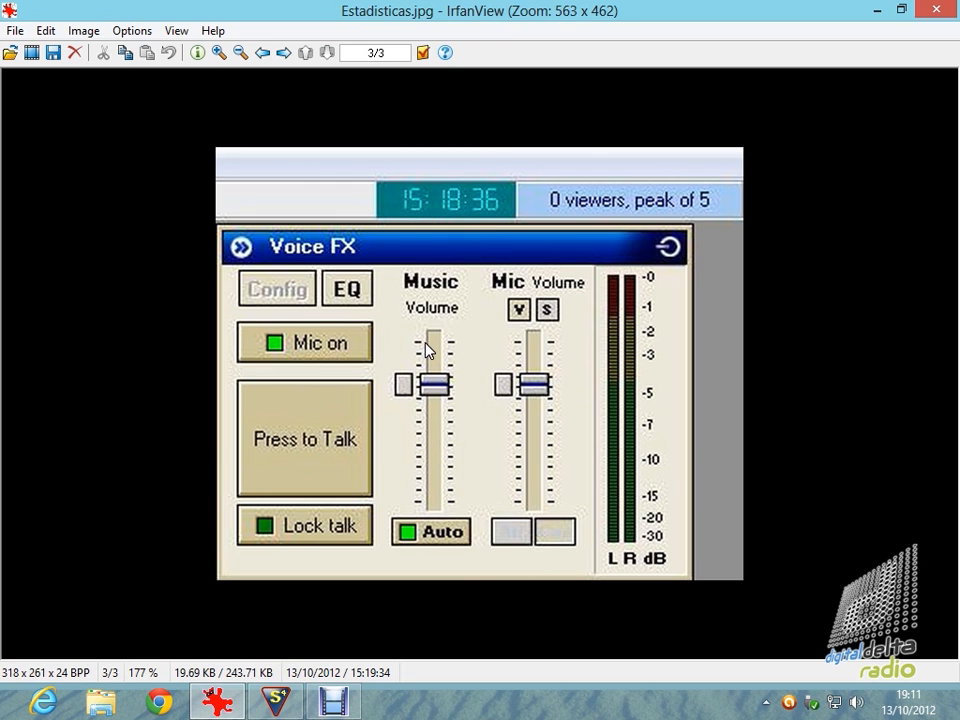
Switch back to SAM Broadcaster and start the mp3PRO 64kb/s encoder.
left_click(280, 703)
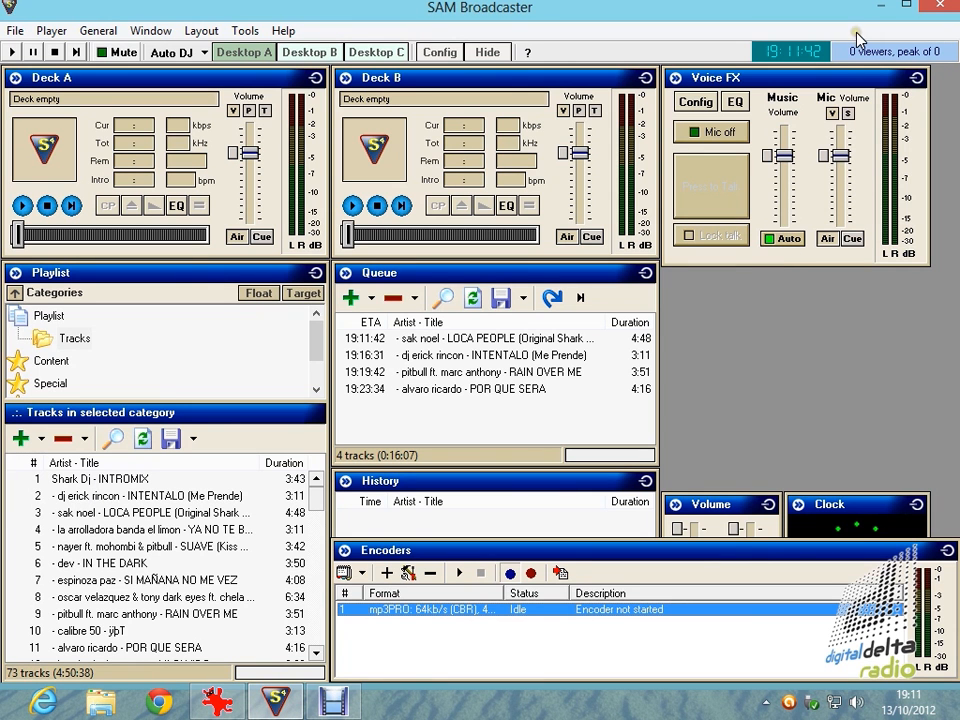
left_click(458, 574)
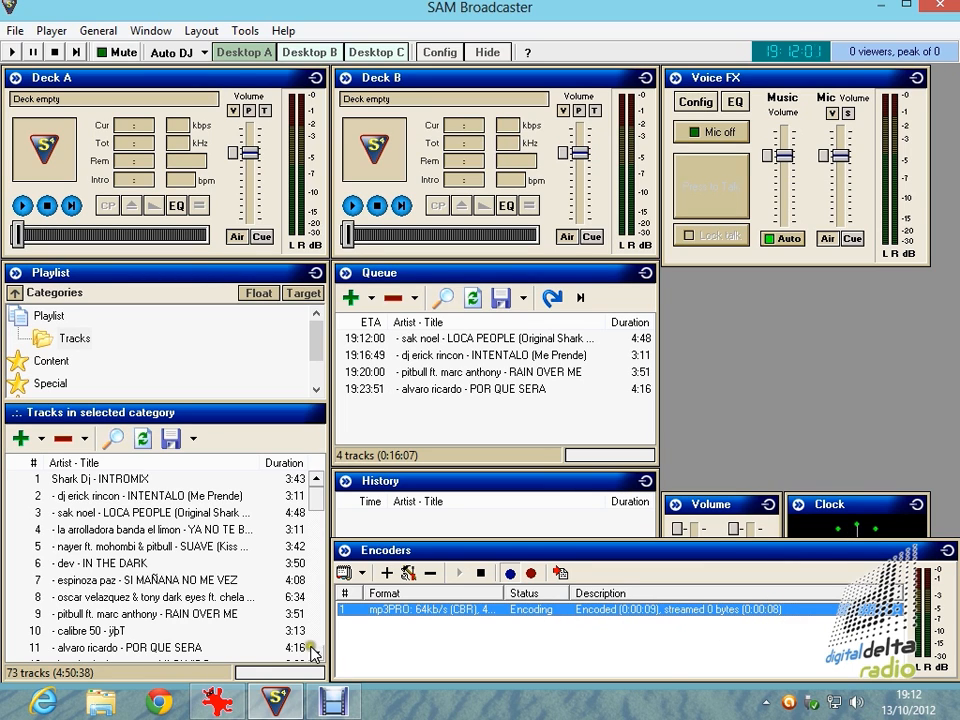
View Error200.jpg enlarged in IrfanView and compare it with the live encoder's status in SAM Broadcaster.
left_click(217, 703)
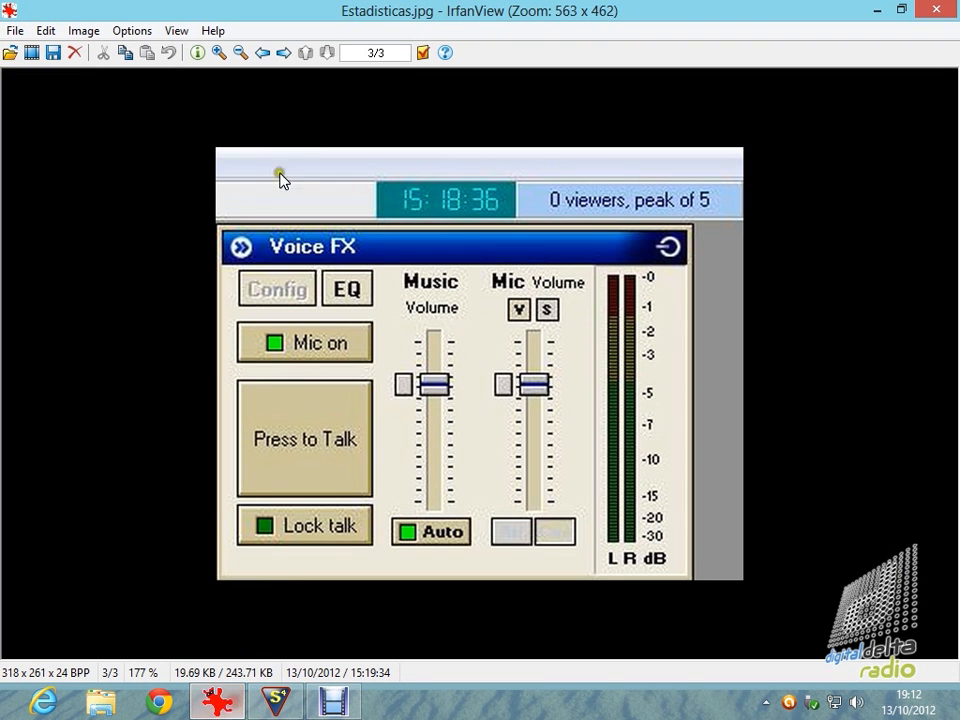
left_click(264, 56)
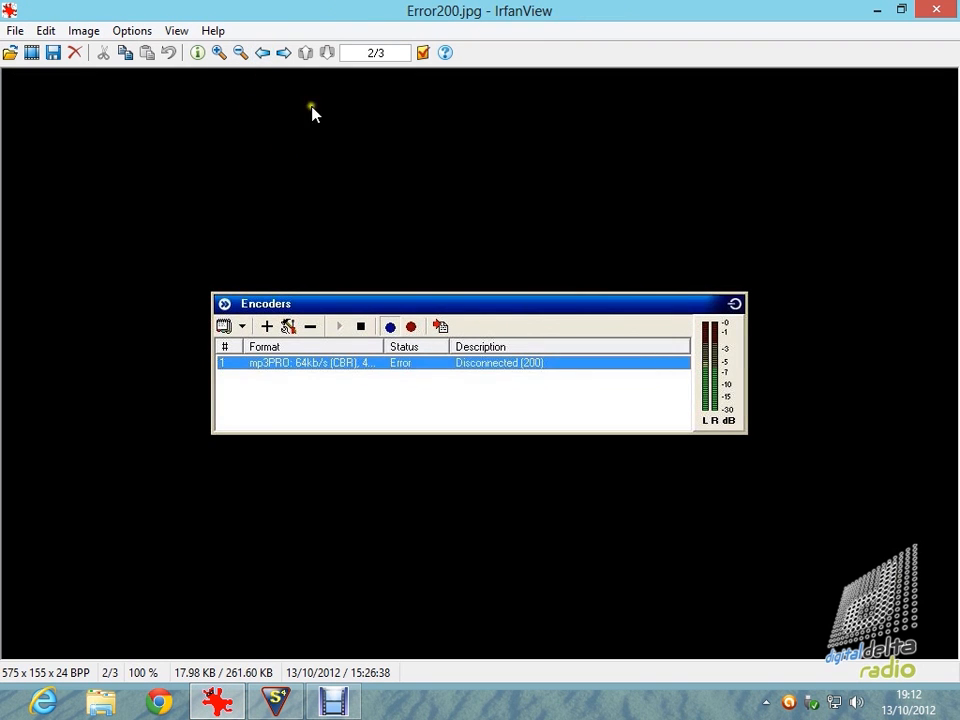
left_click(220, 53)
left_click(220, 53)
left_click(220, 53)
left_click(220, 53)
left_click(220, 53)
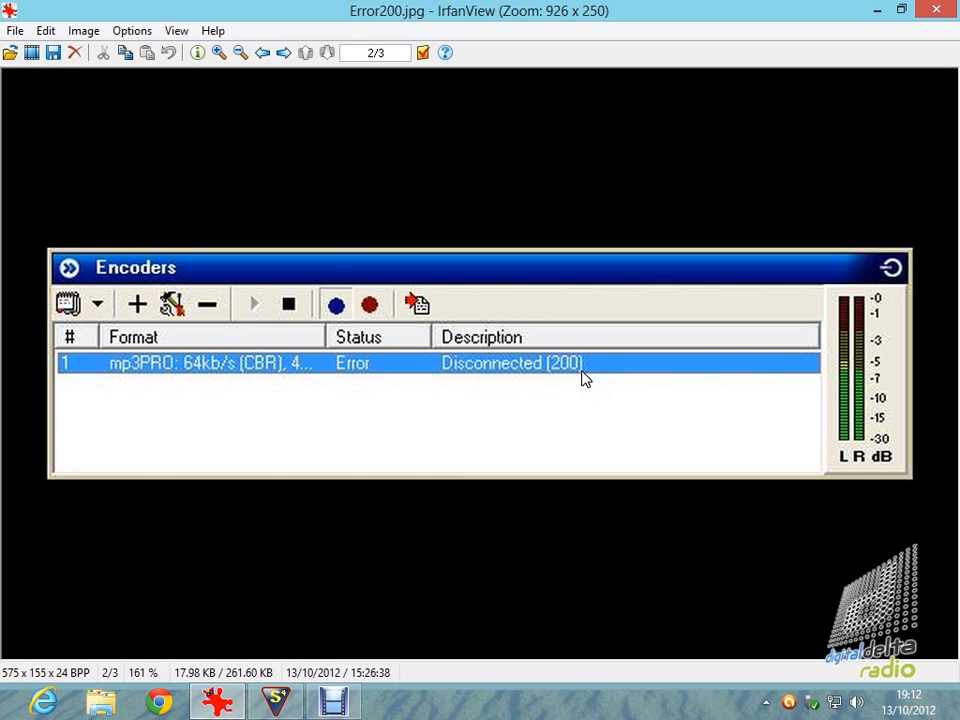
left_click(276, 702)
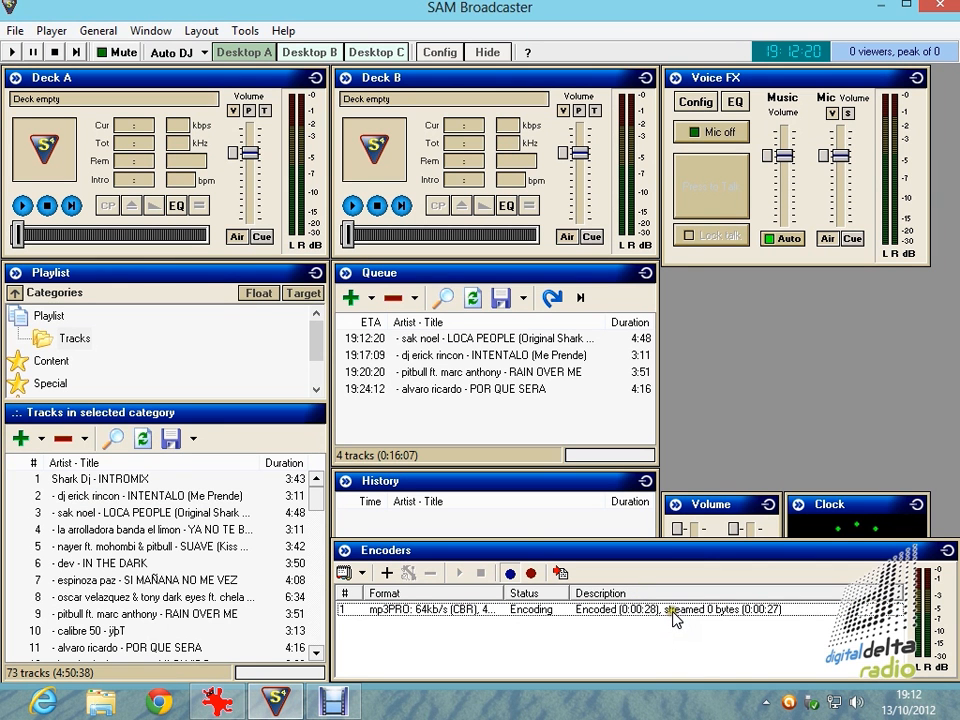
Return to IrfanView and enlarge Error10060.jpg to examine the encoder's disconnection error.
left_click(216, 704)
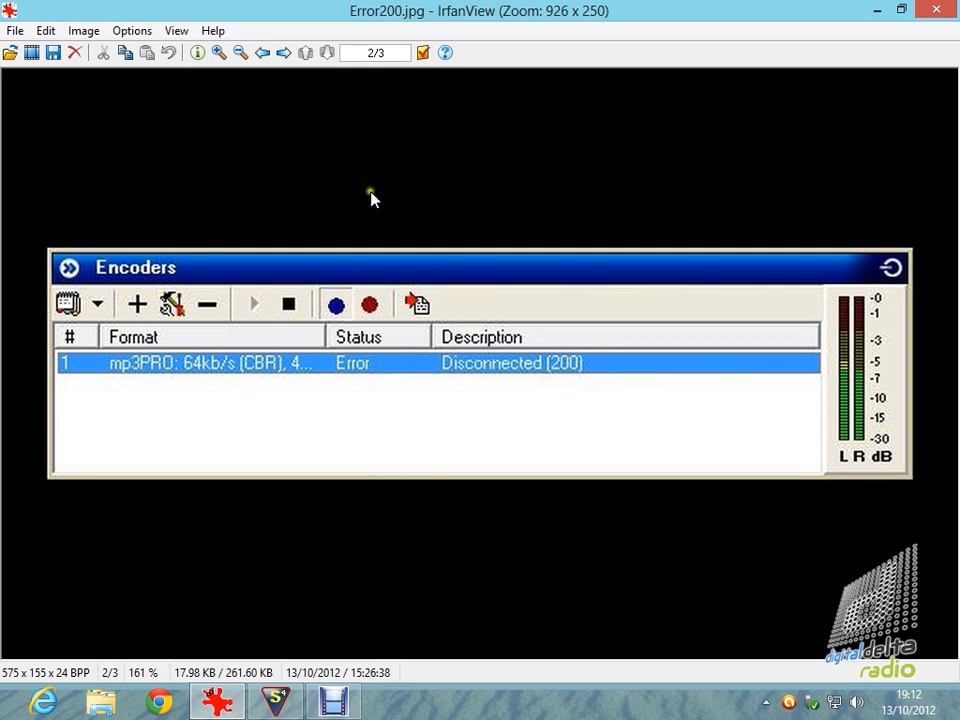
left_click(264, 54)
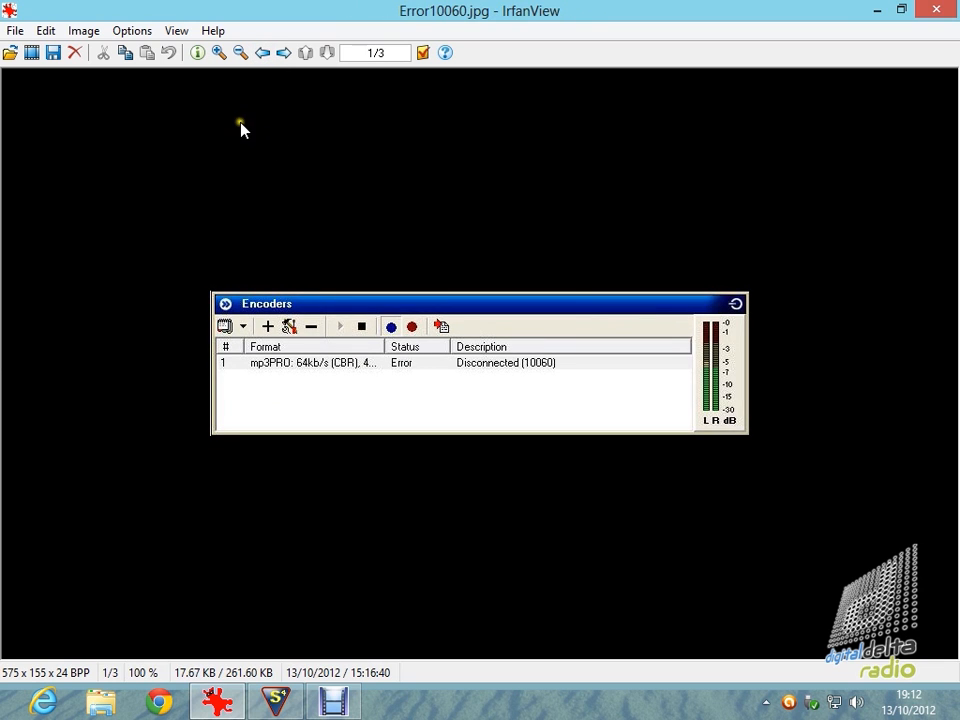
left_click(218, 54)
left_click(218, 54)
left_click(218, 54)
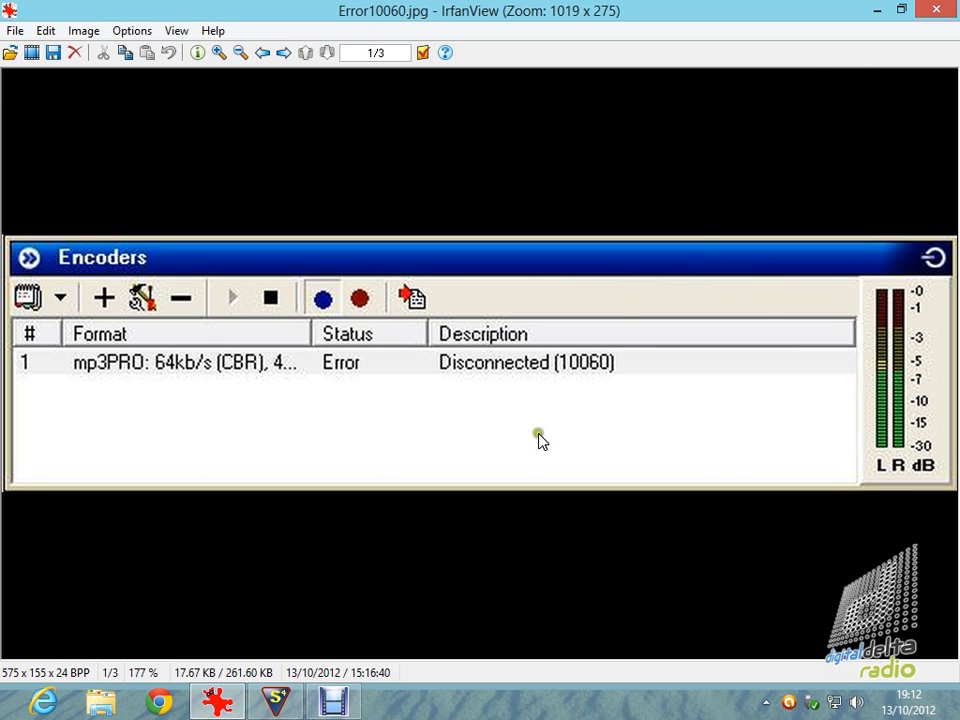
Switch back to SAM Broadcaster and show the Sound FX window on the desktop.
left_click(277, 703)
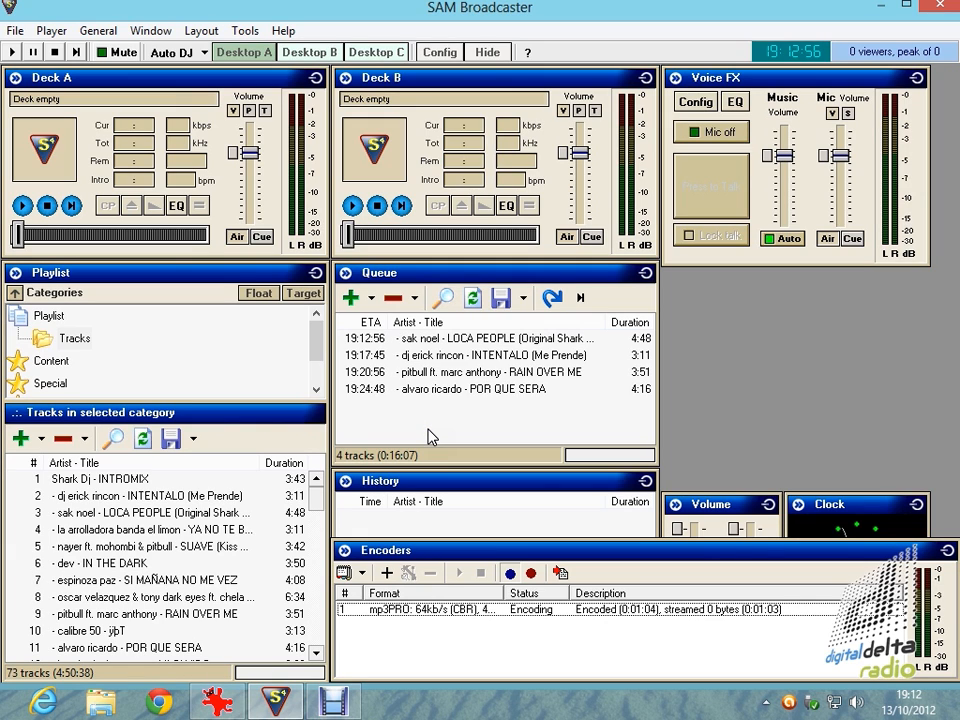
left_click(163, 33)
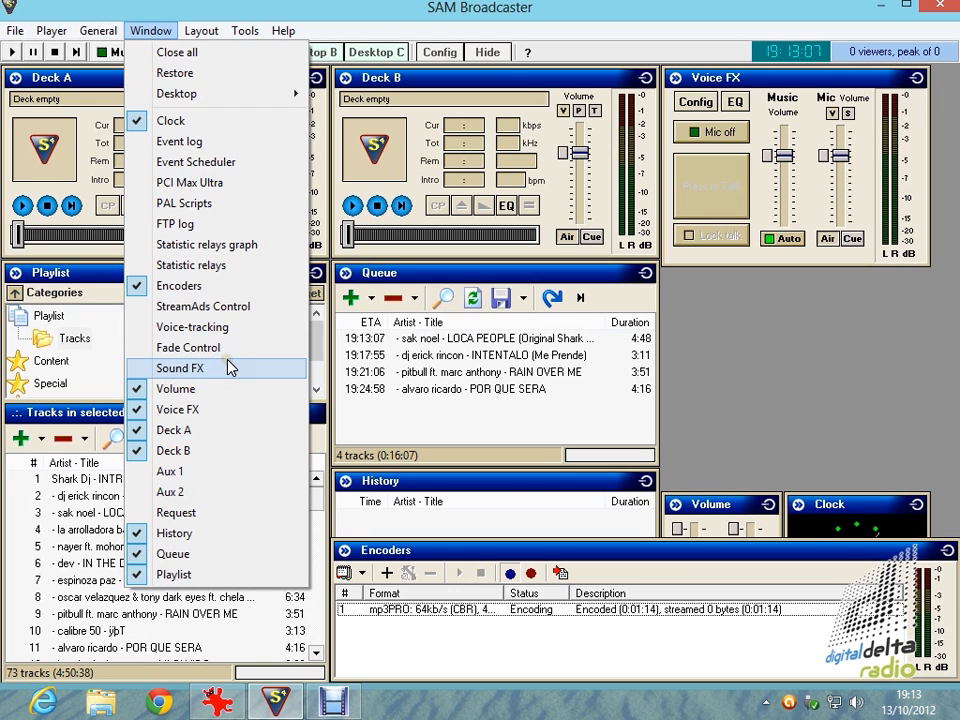
left_click(203, 368)
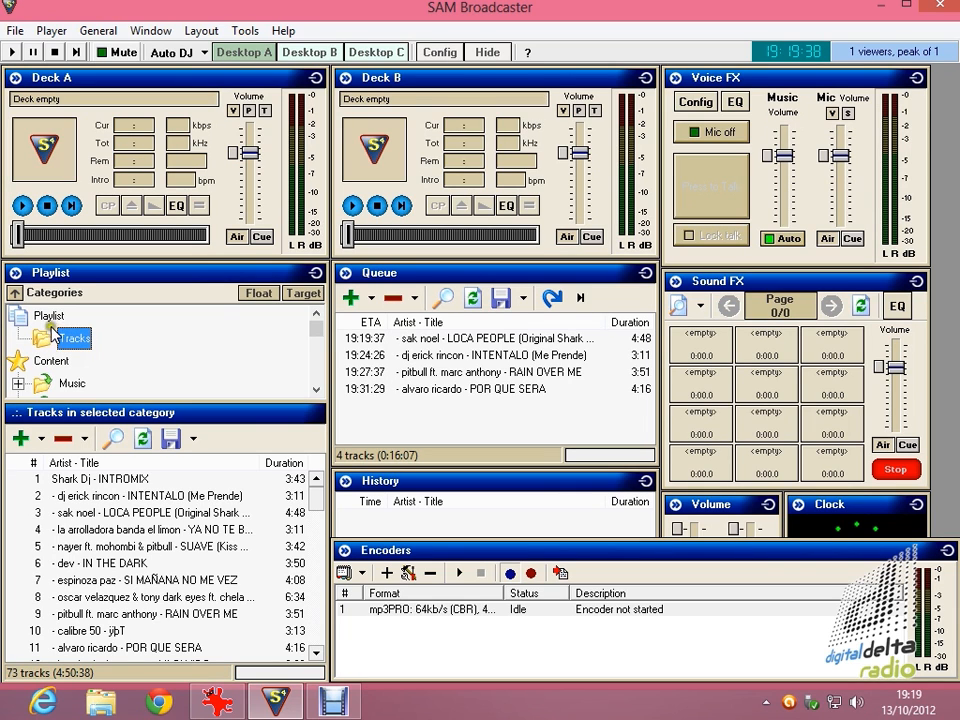
Create a new folder named Cortinas under the Sound FX category of the playlist.
left_click(54, 319)
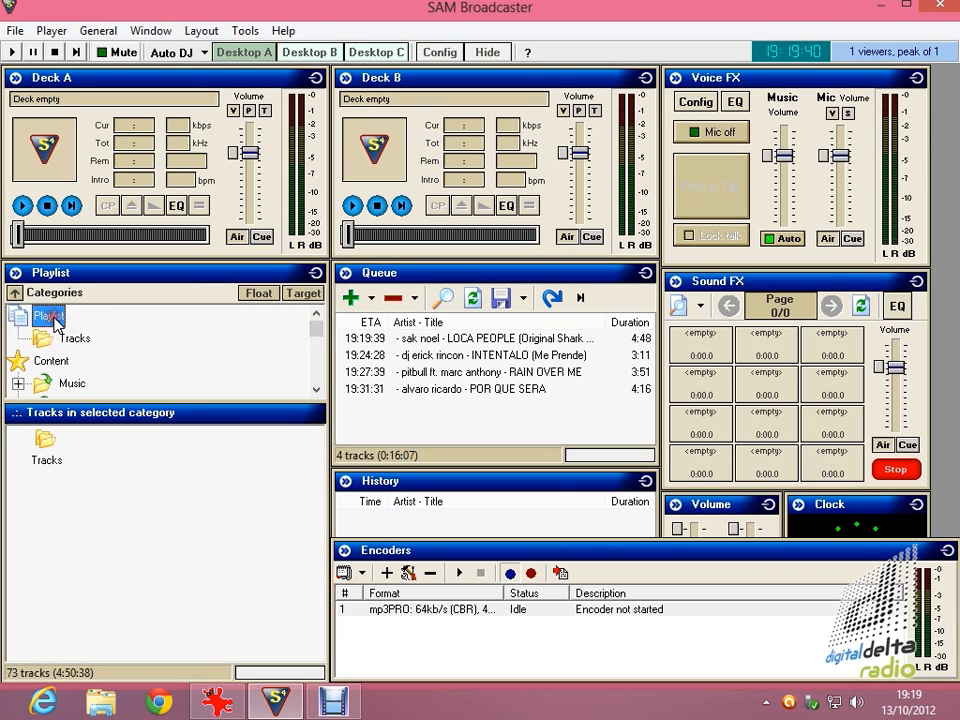
left_click(58, 337)
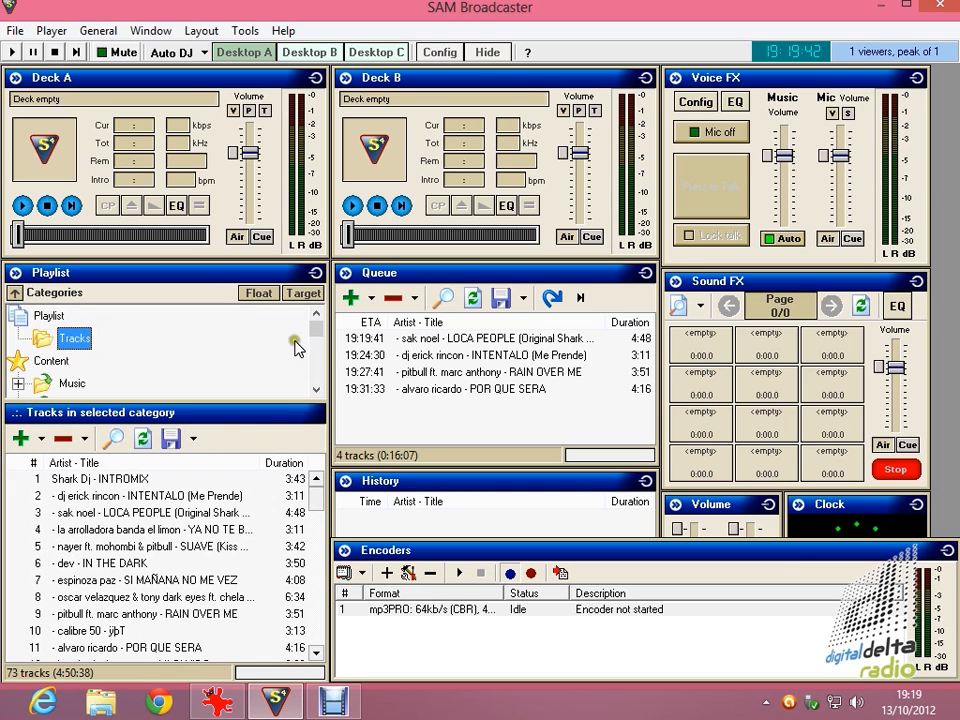
left_click(315, 391)
left_click(315, 391)
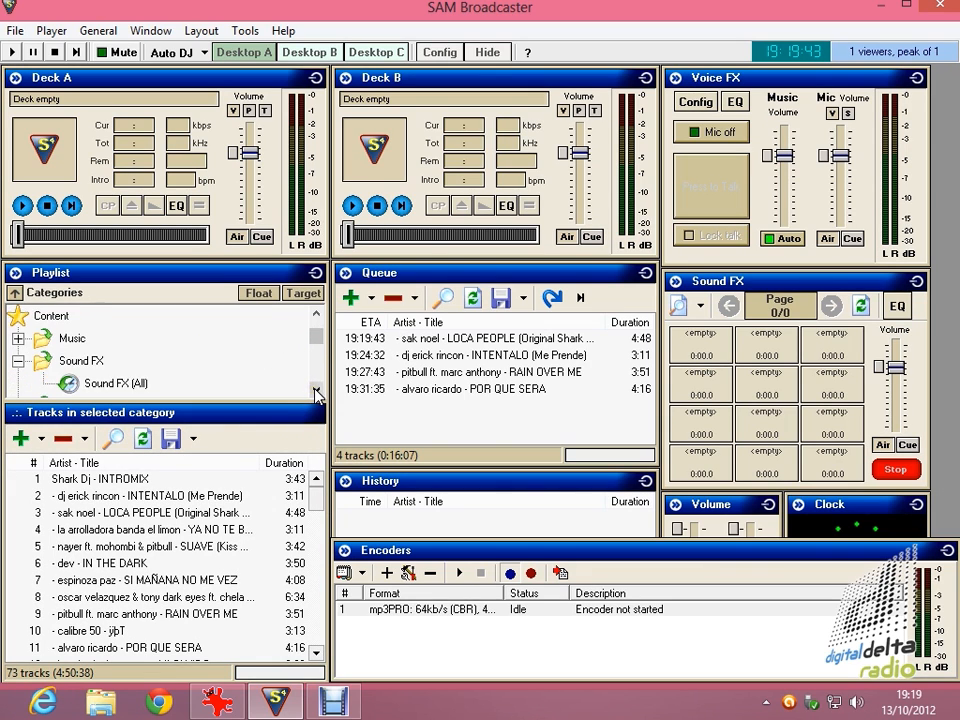
left_click(315, 391)
left_click(77, 339)
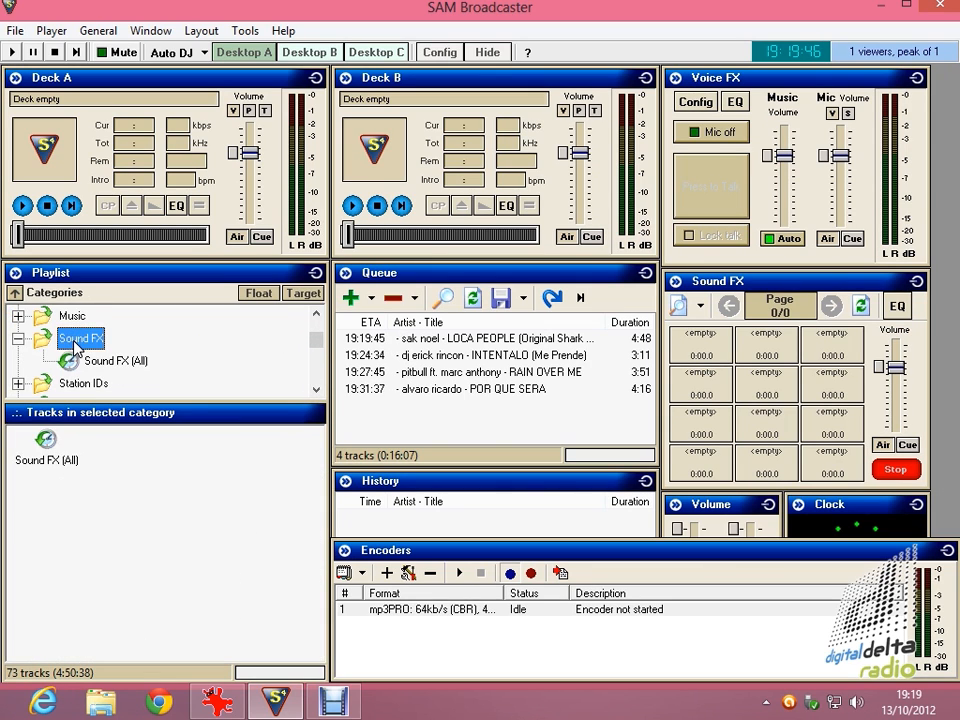
right_click(77, 342)
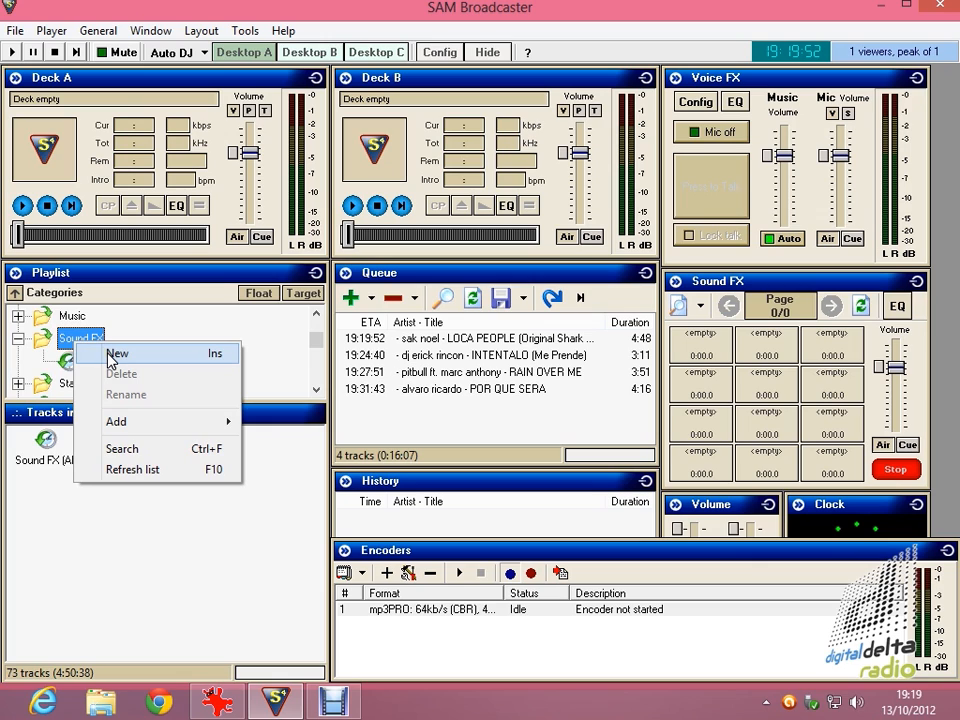
left_click(114, 354)
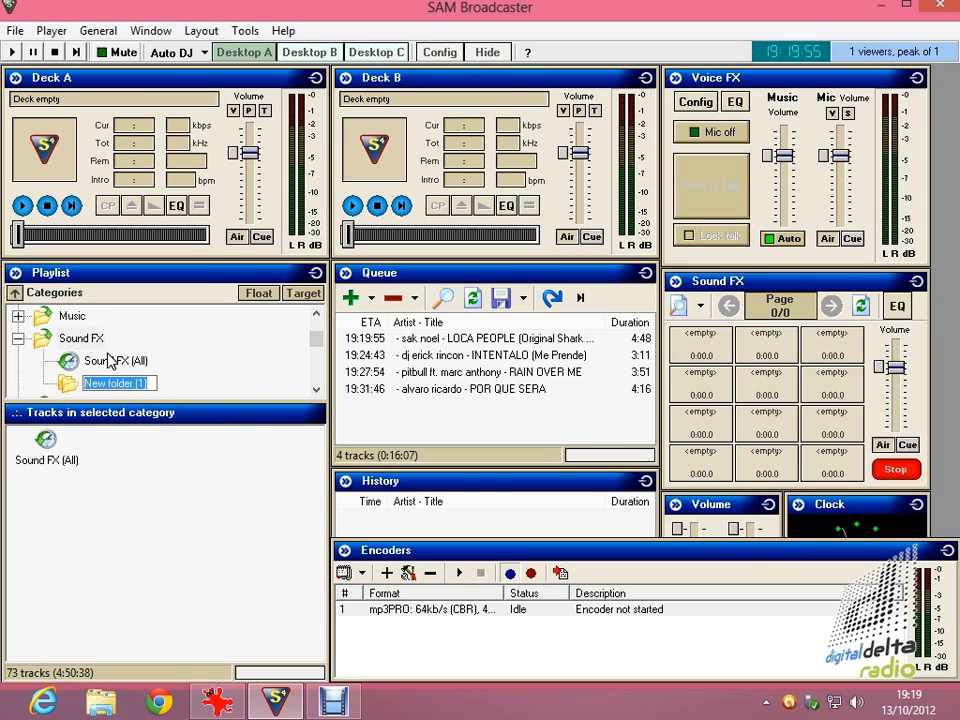
type("Cortinas")
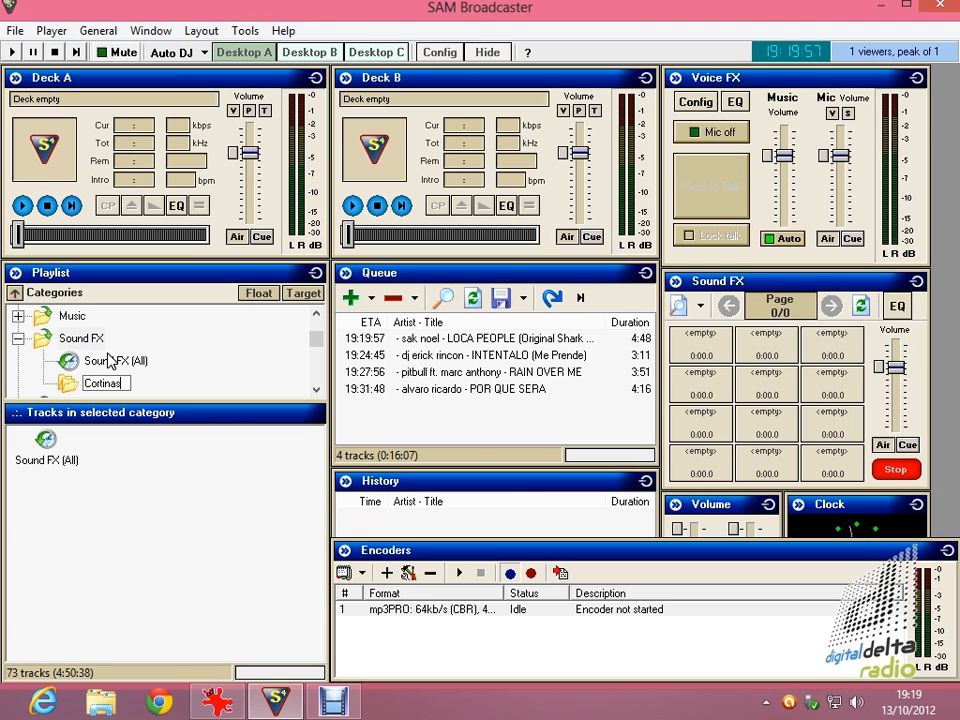
key("Return")
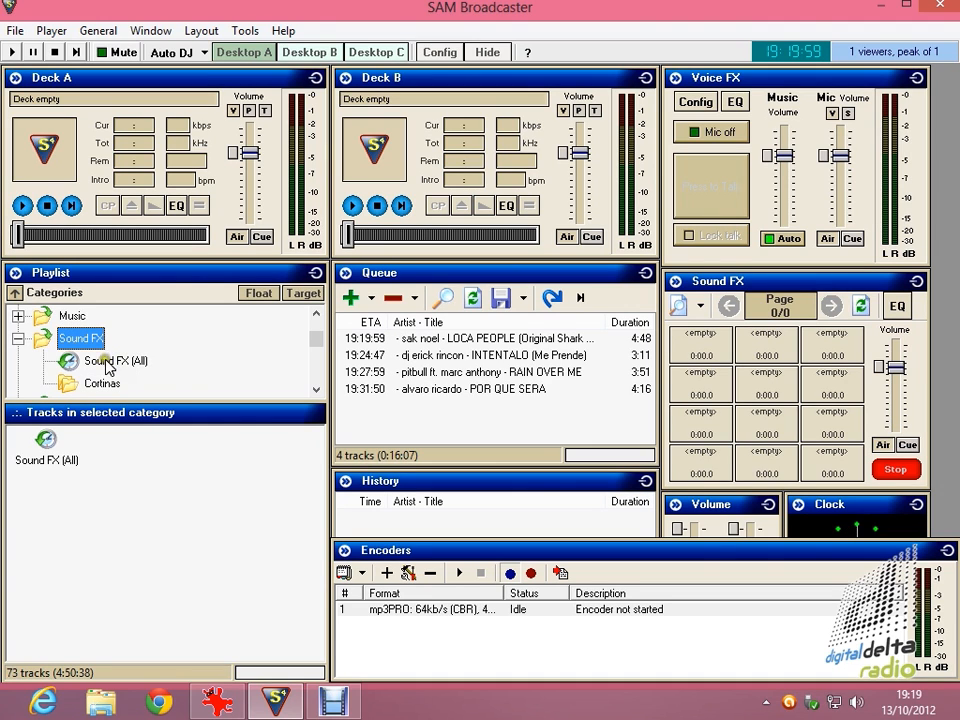
Add the Cortinas directory from the Audios folder, including subdirectories, to the new Cortinas category.
left_click(103, 384)
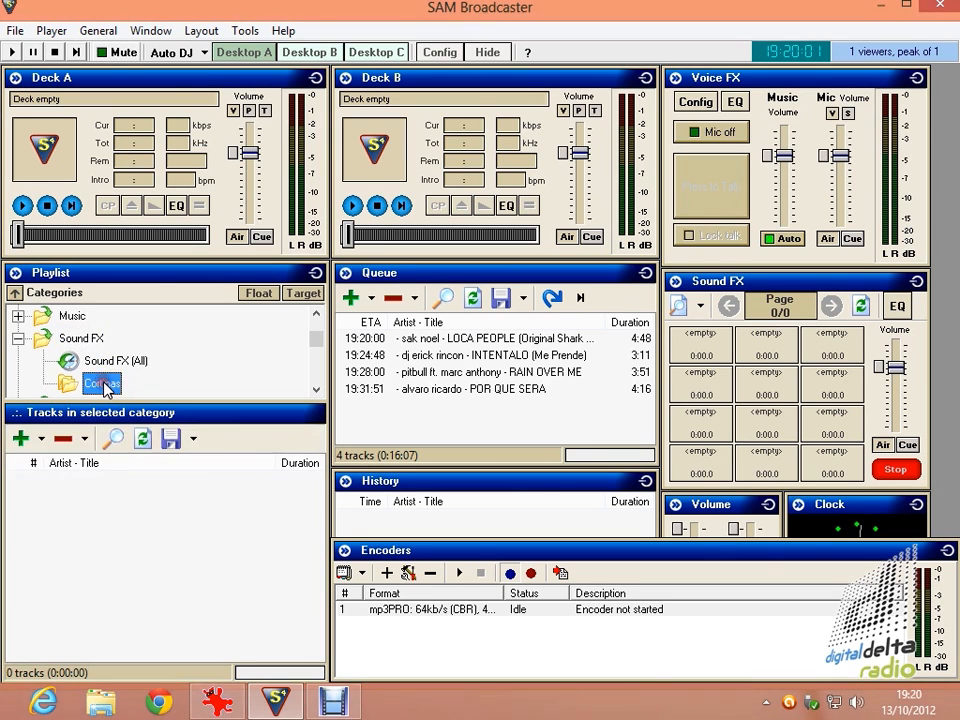
left_click(42, 438)
left_click(57, 467)
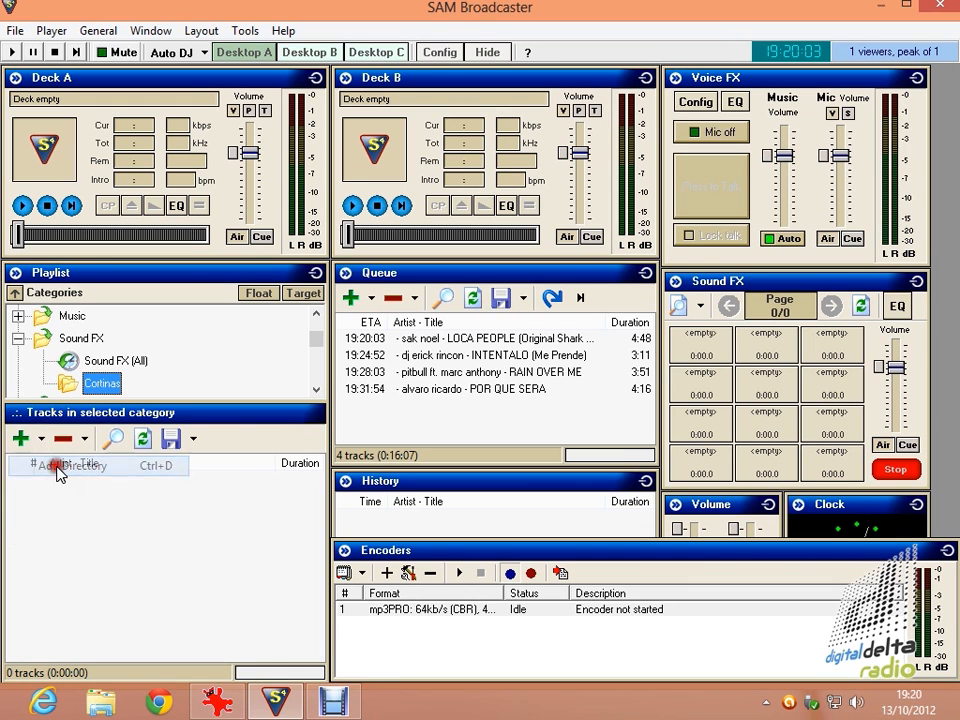
left_click(356, 349)
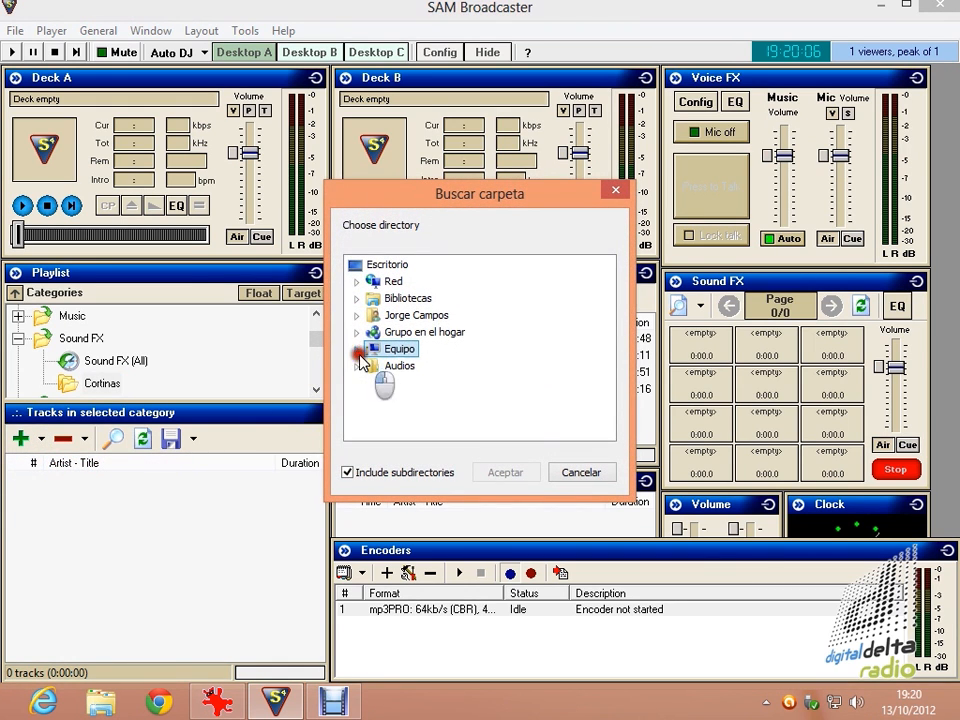
left_click(357, 366)
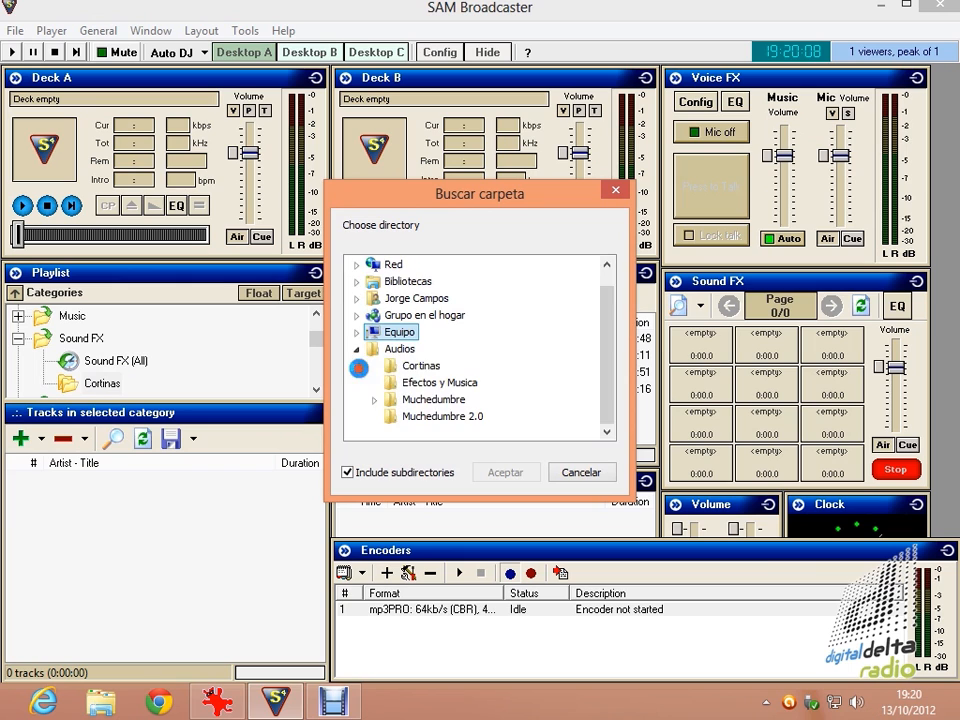
left_click(412, 365)
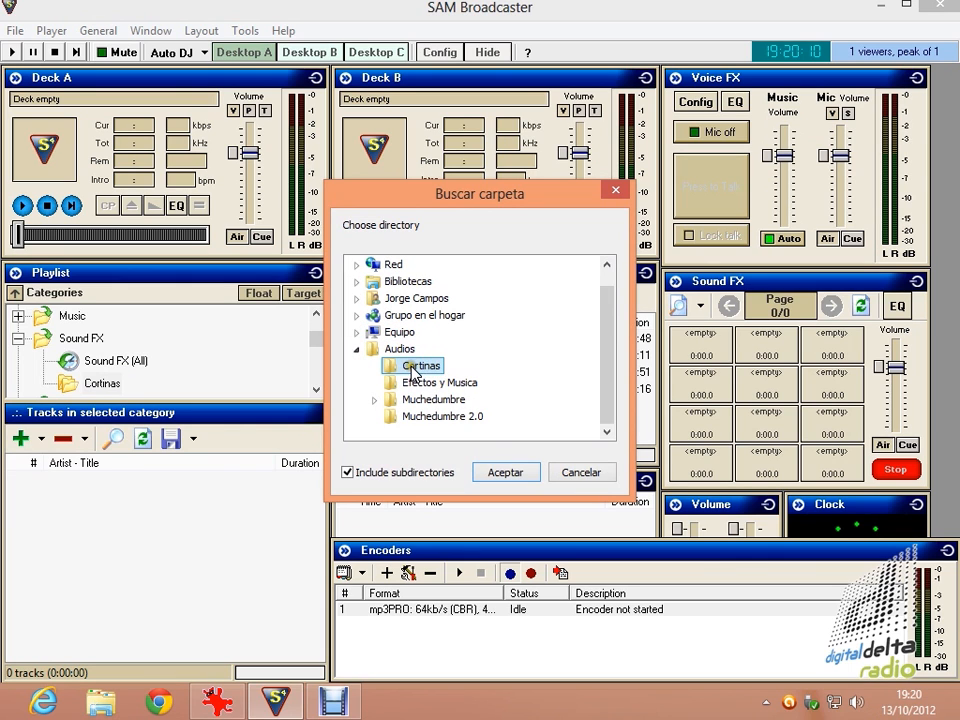
left_click(503, 474)
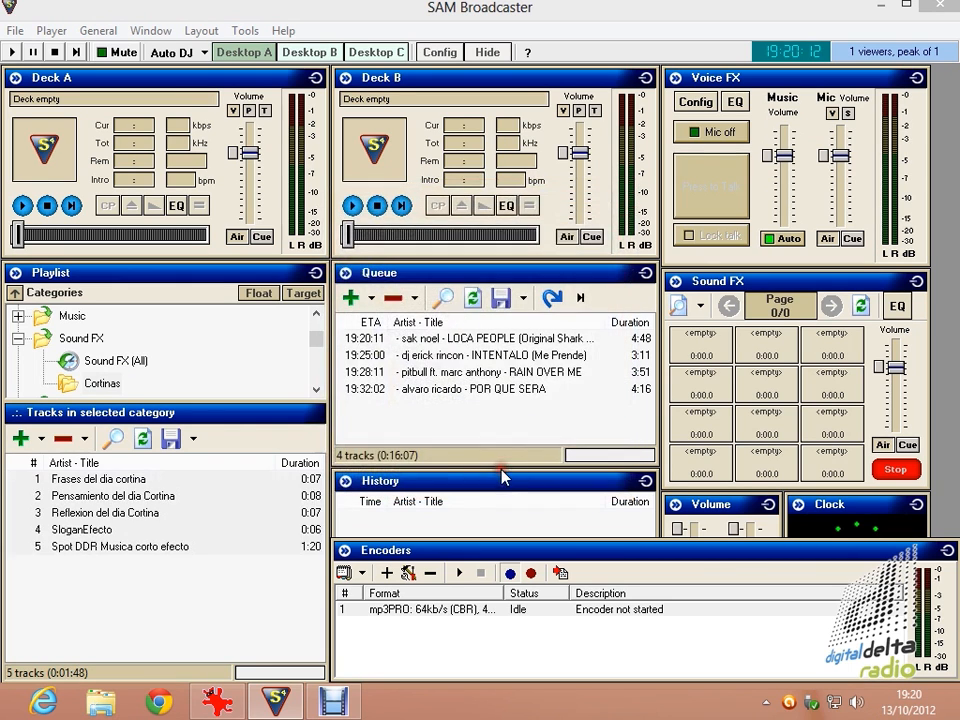
Load the SloganEfecto track into Deck A and play it, and stop the queued song that follows on Deck B.
left_click(118, 480)
left_click(133, 512)
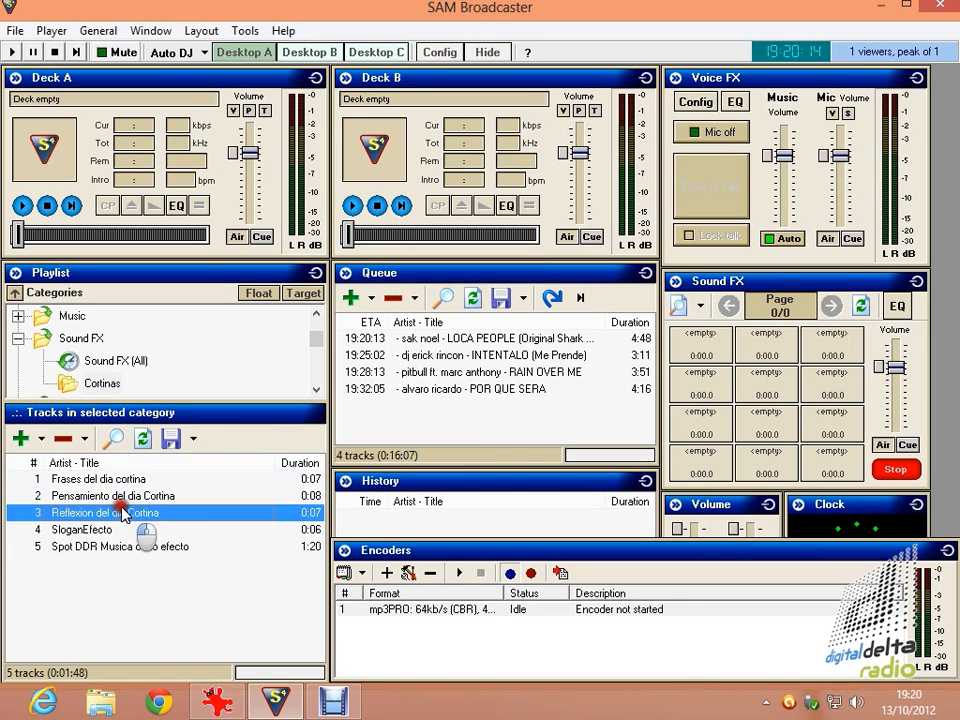
left_click(129, 546)
left_click(132, 479)
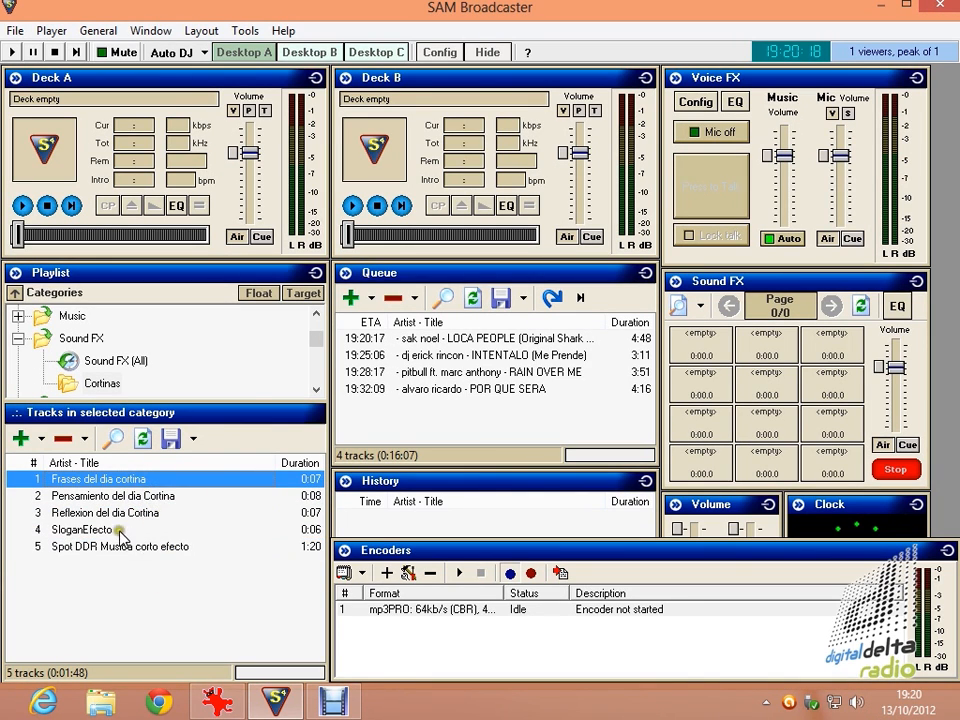
left_click_drag(140, 529, 134, 158)
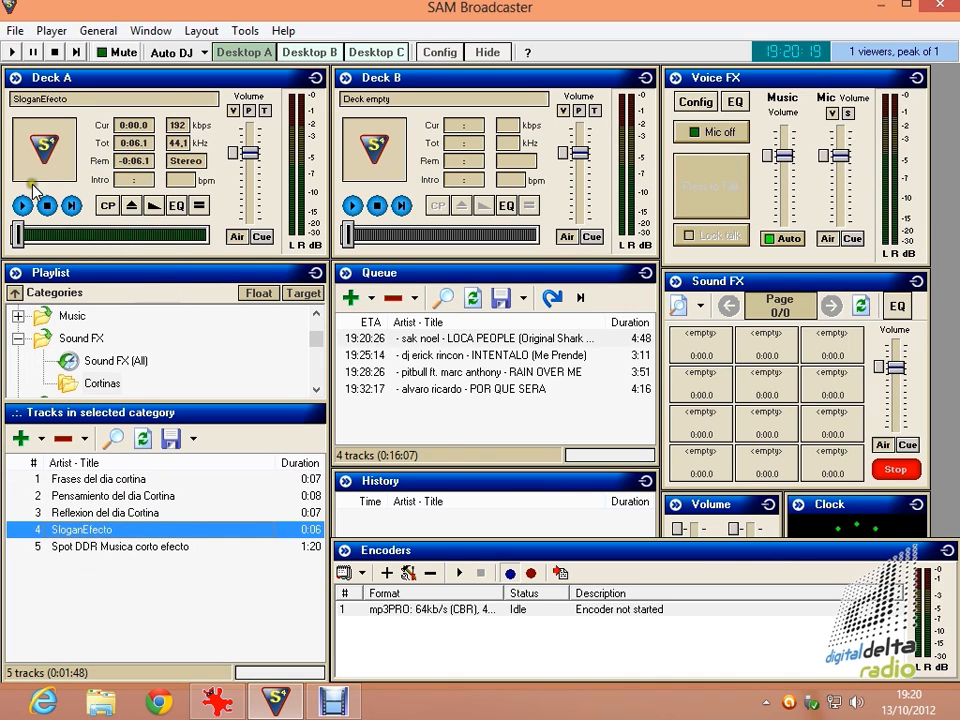
left_click(22, 205)
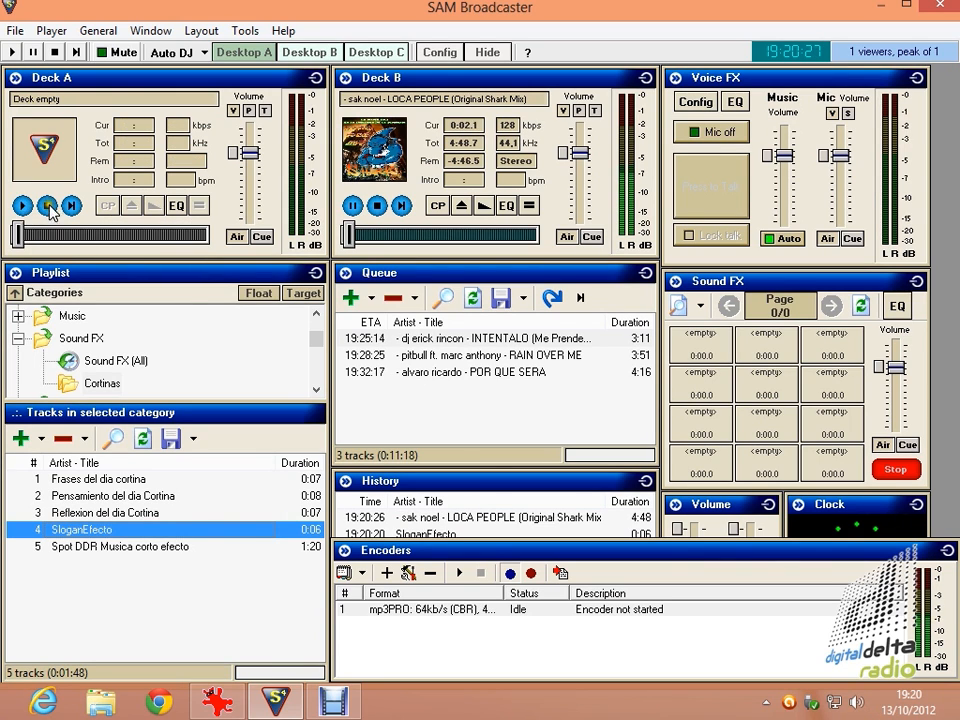
left_click(377, 205)
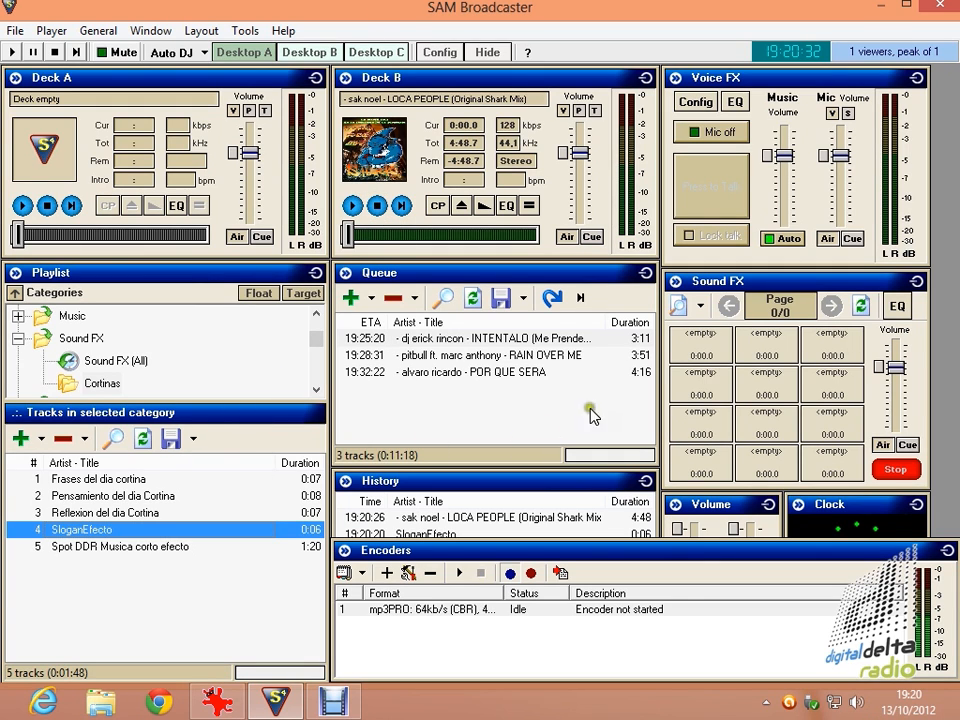
Load the Cortinas category into the Sound FX window and select the Tracks category of the playlist.
left_click(701, 309)
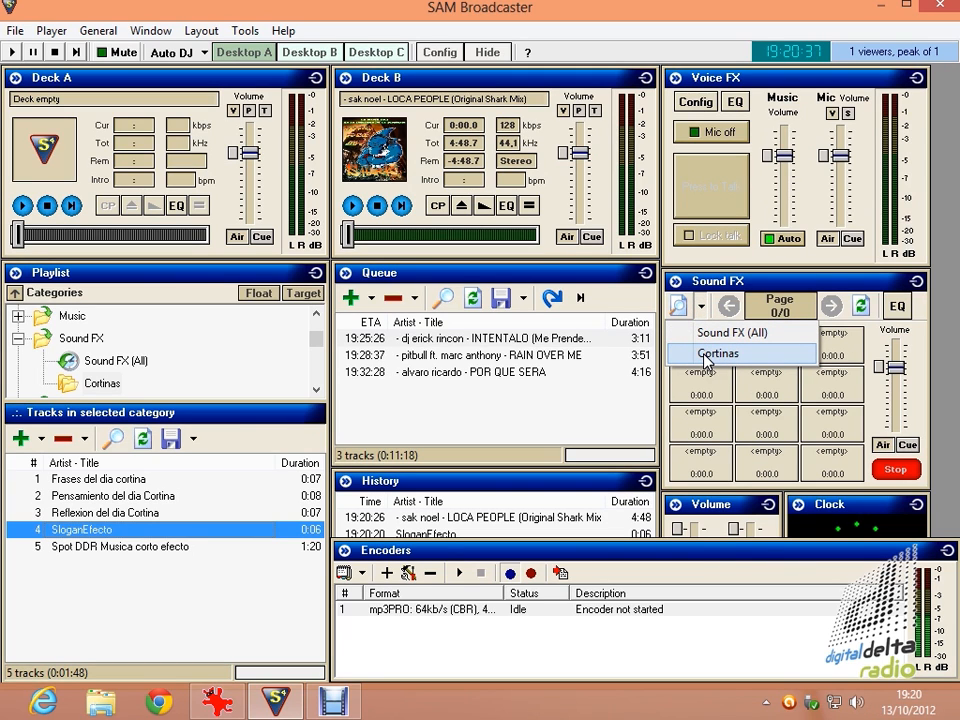
left_click(707, 354)
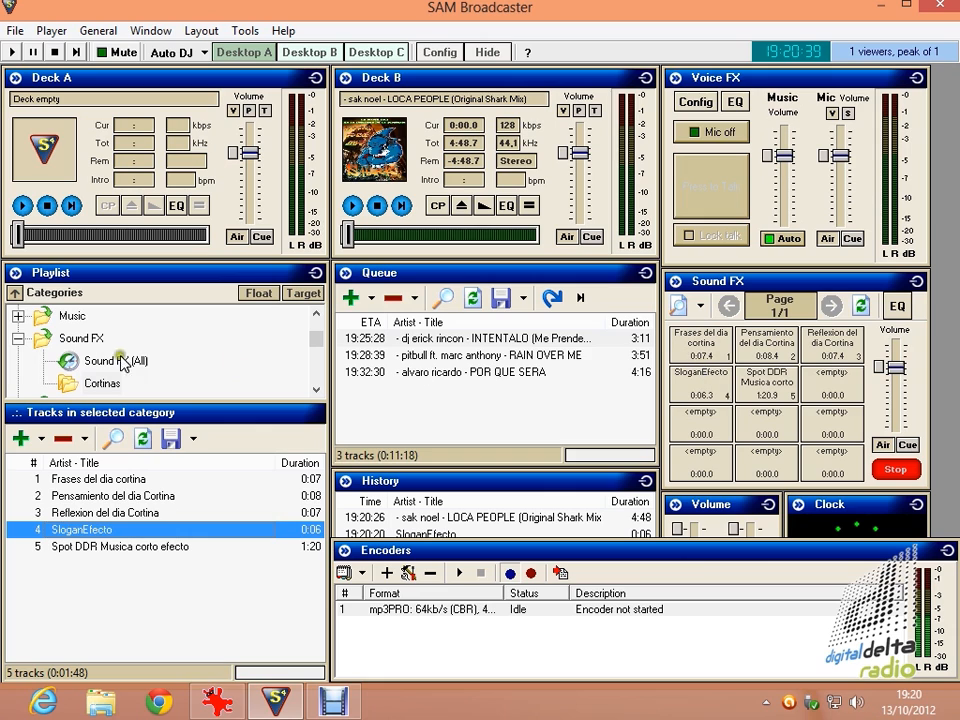
scroll(274, 339, "up", 3)
left_click(70, 338)
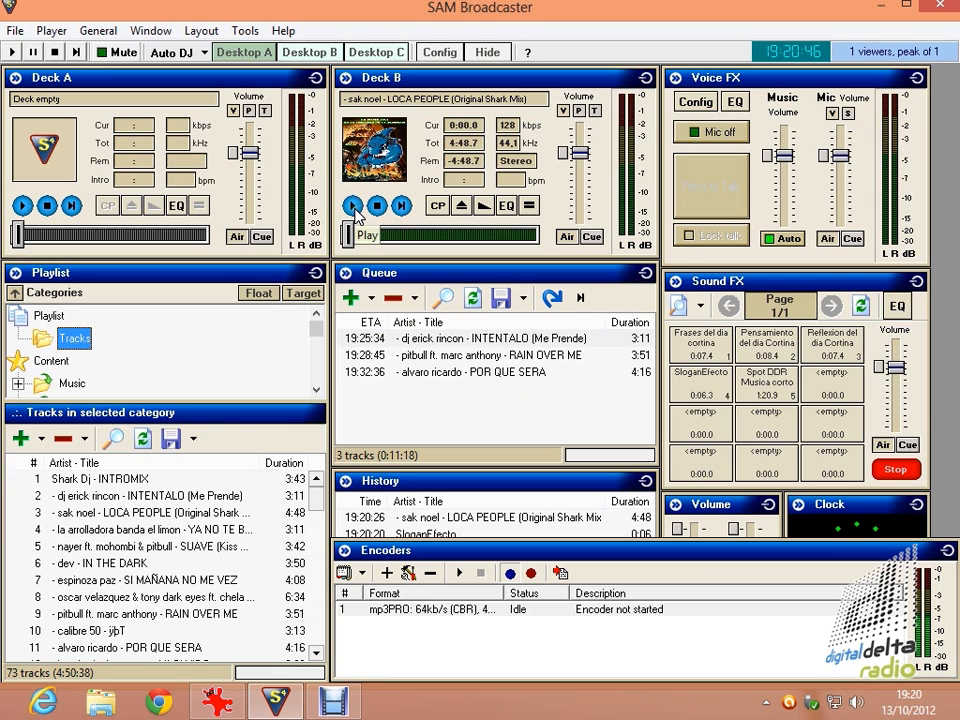
Play the LOCA PEOPLE song on Deck B with the SloganEfecto sound effect over it, and pause the deck.
left_click(355, 209)
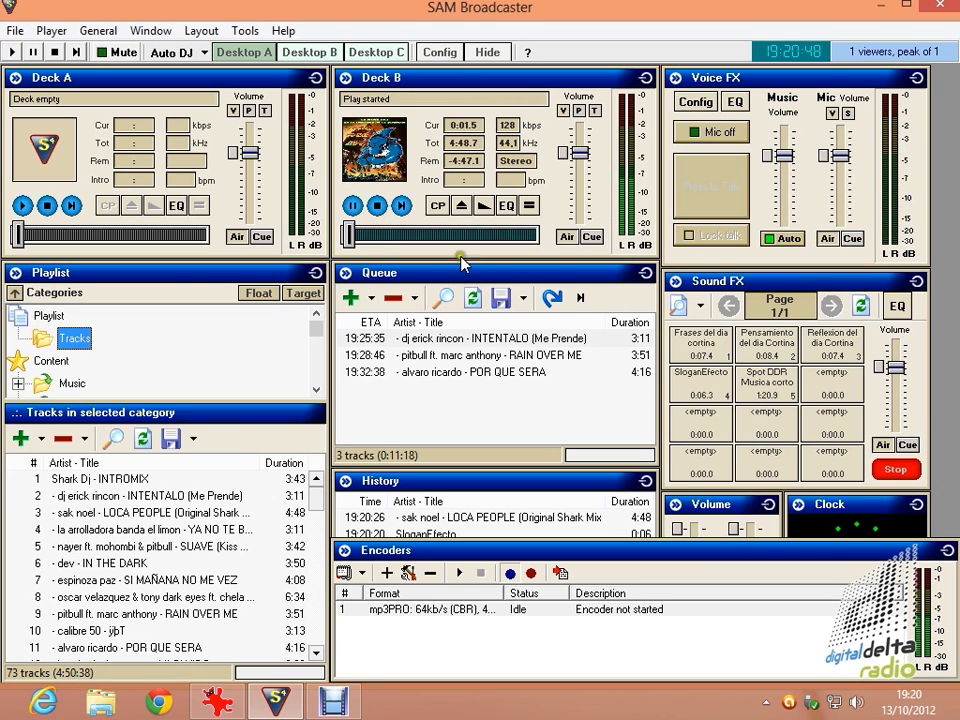
left_click(708, 391)
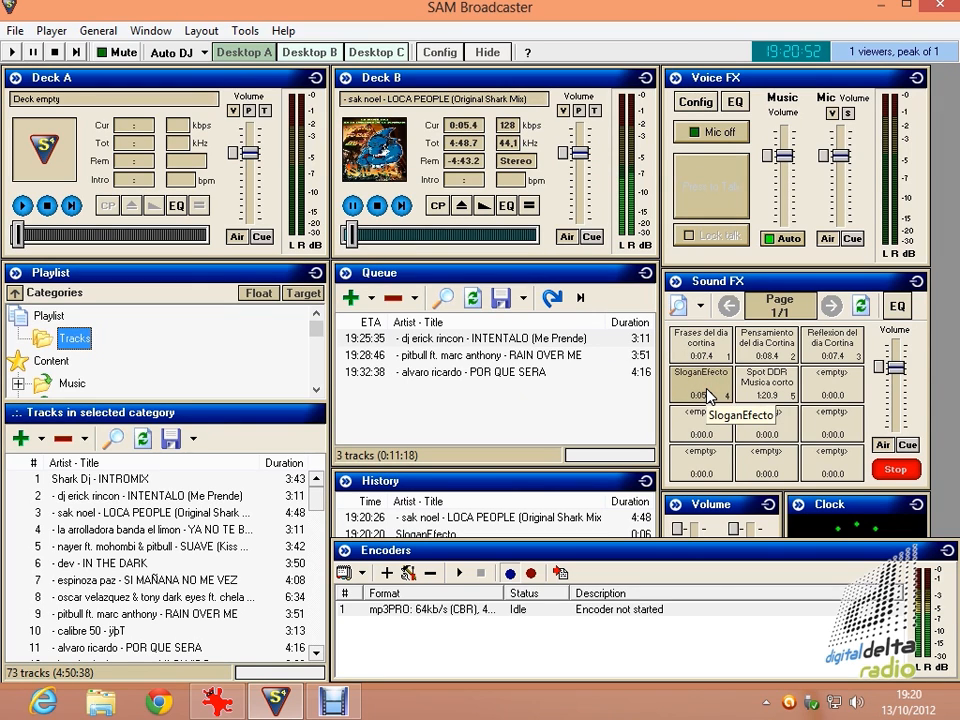
left_click(355, 206)
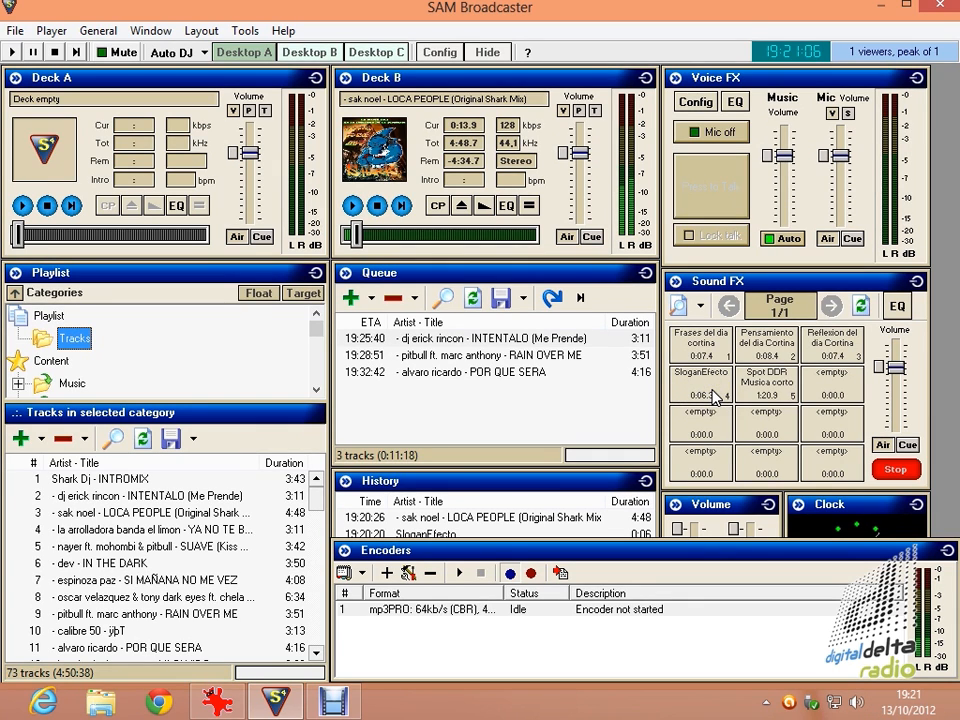
Play the Frases del dia cortina effect followed by the song on Deck B, and stop the deck.
key("alt")
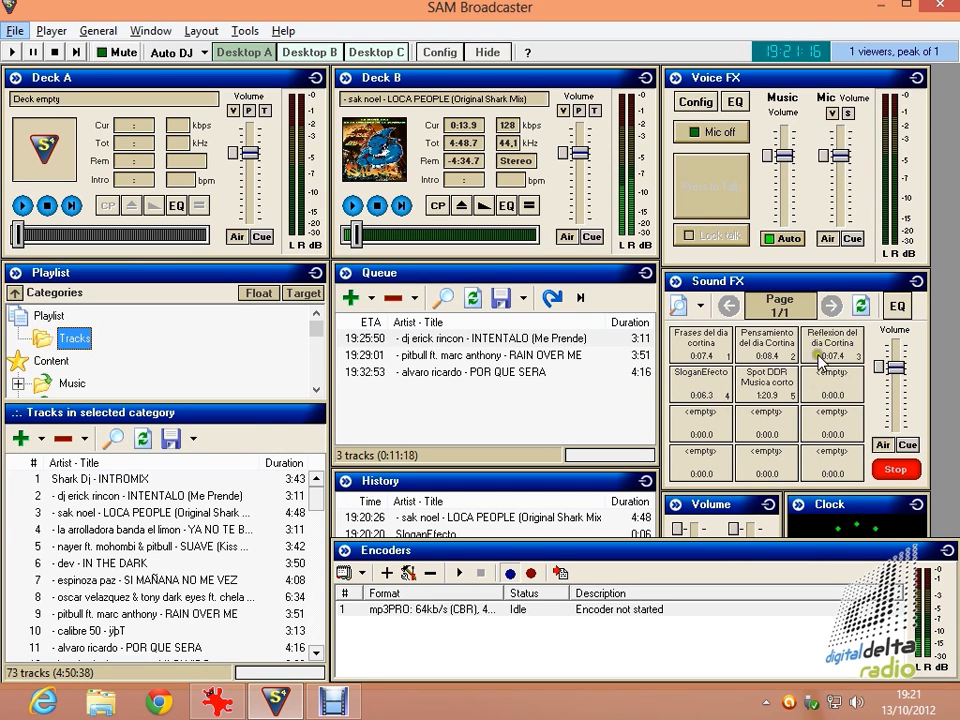
left_click(704, 357)
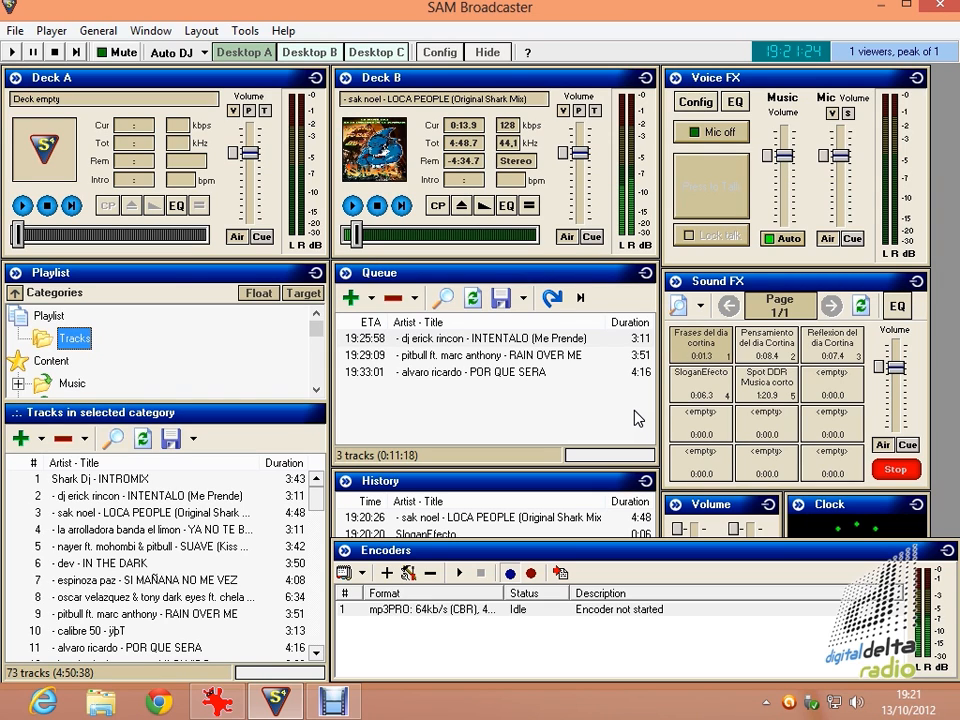
left_click(352, 205)
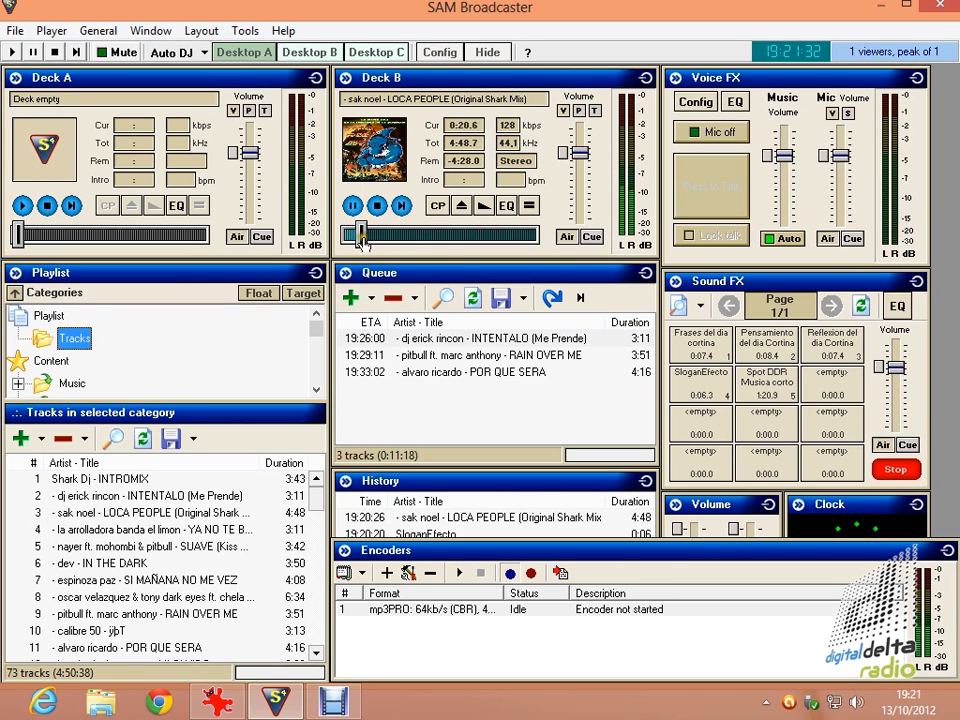
left_click(379, 208)
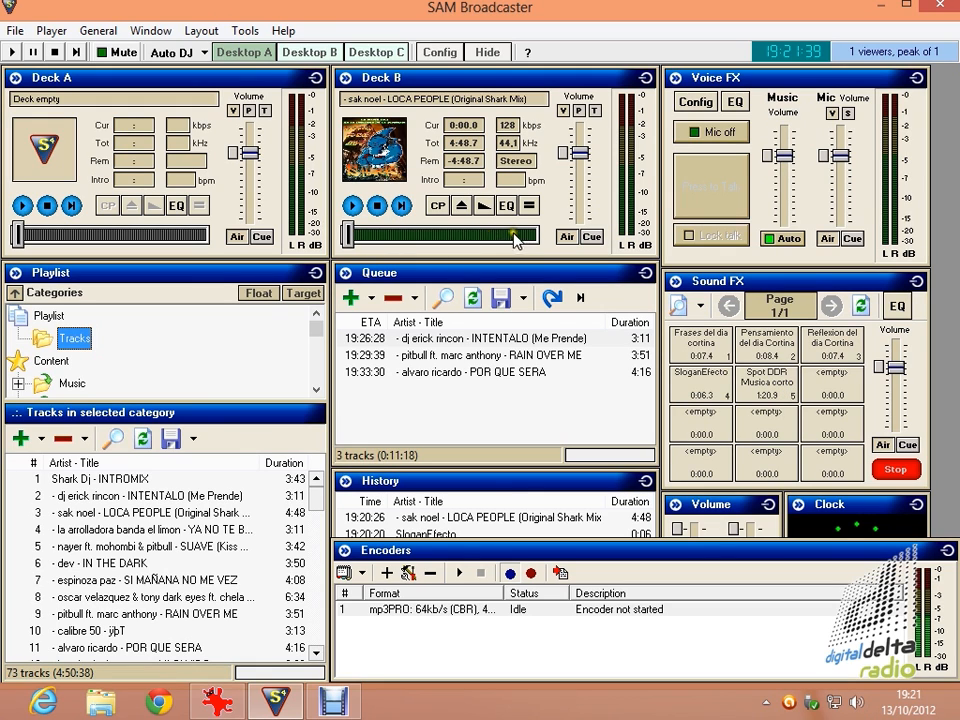
Play the Deck B song from near its end and switch the DJ mode to Manual DJ.
left_click(517, 235)
left_click(358, 205)
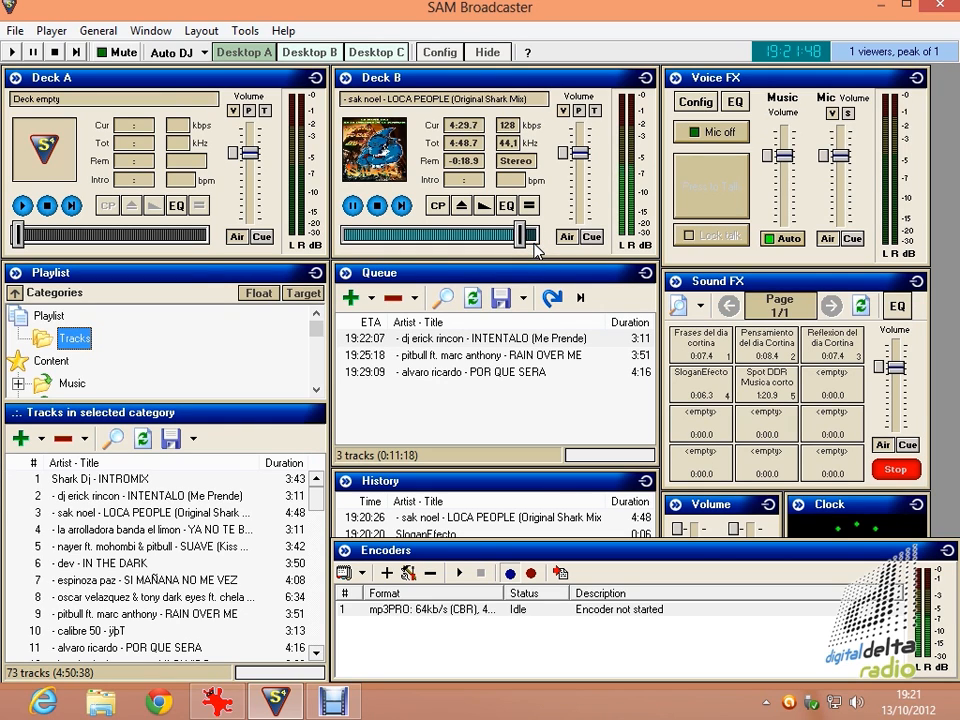
left_click(160, 52)
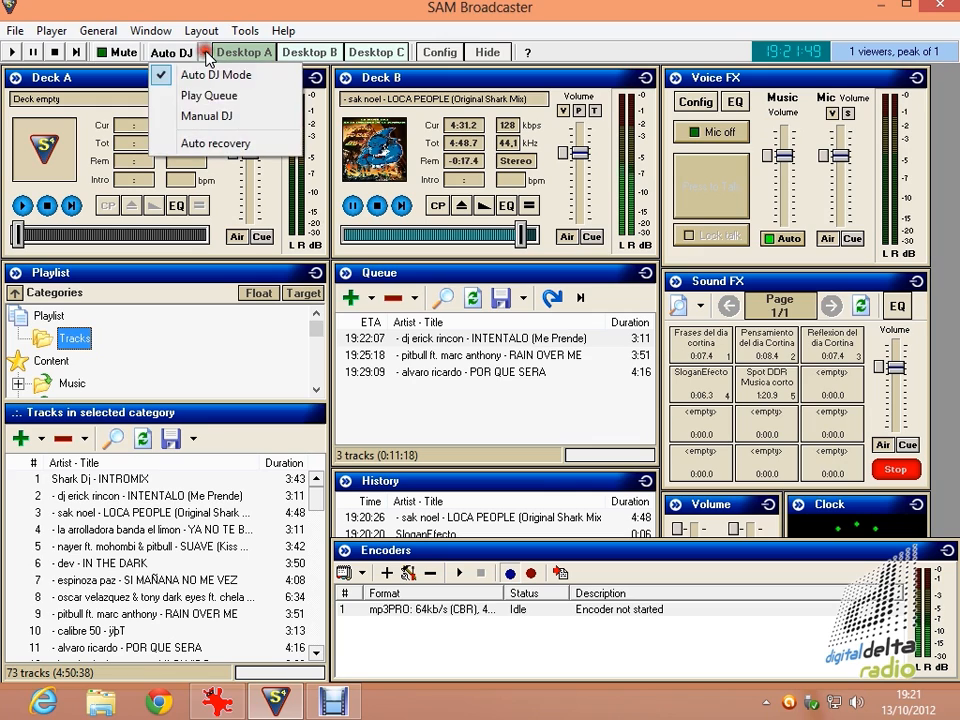
left_click(205, 116)
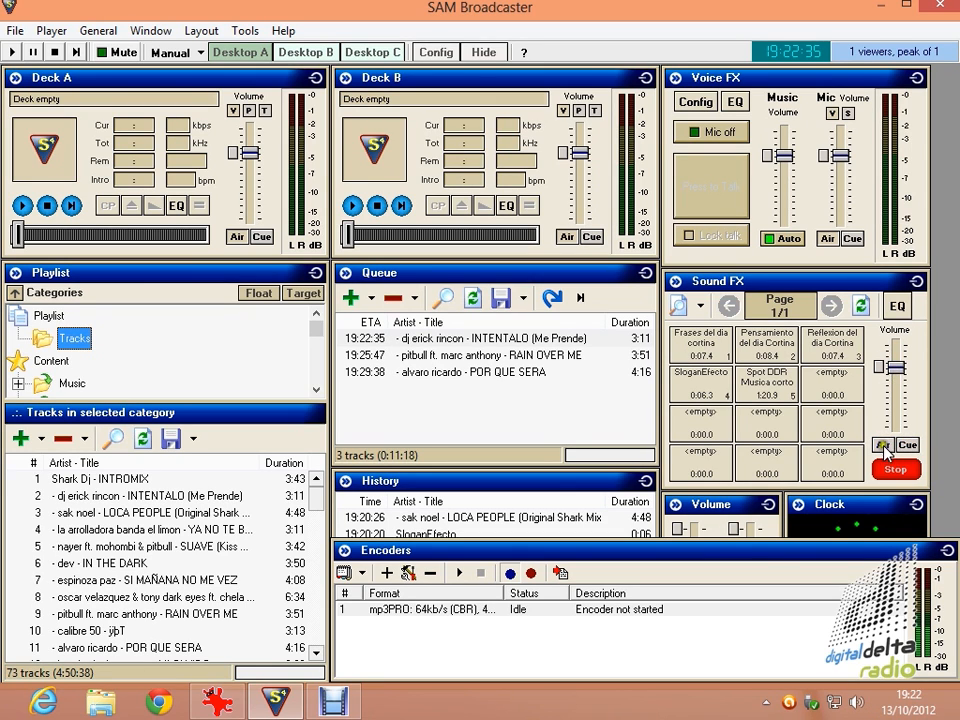
Create a new folder named Muchedumbre under the Sound FX category of the playlist.
left_click(316, 392)
left_click(316, 392)
left_click(316, 392)
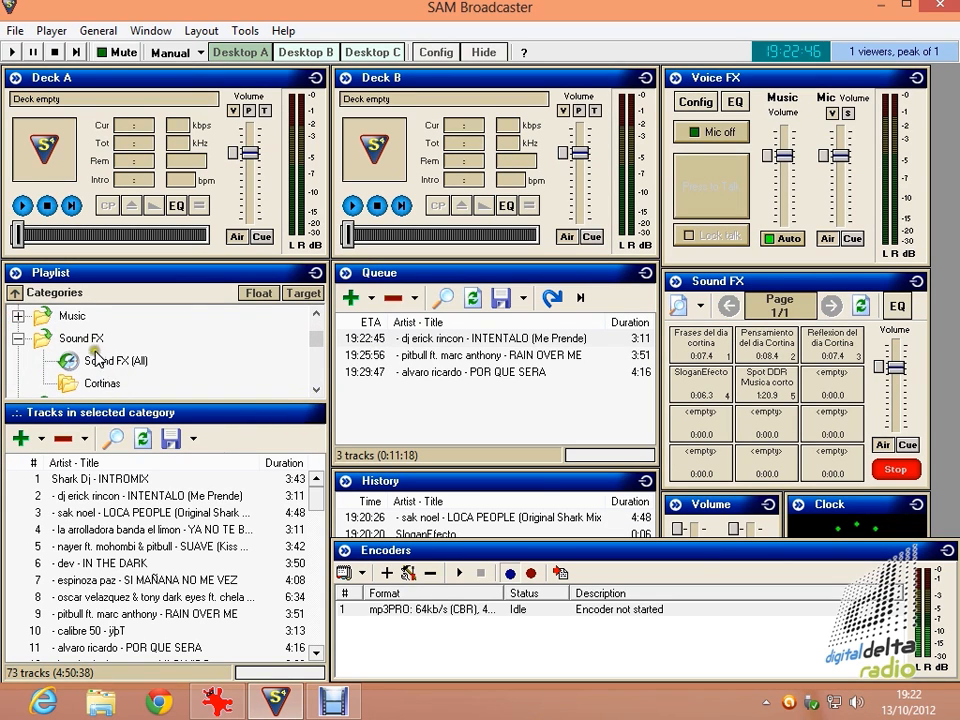
left_click(86, 340)
right_click(92, 344)
left_click(133, 352)
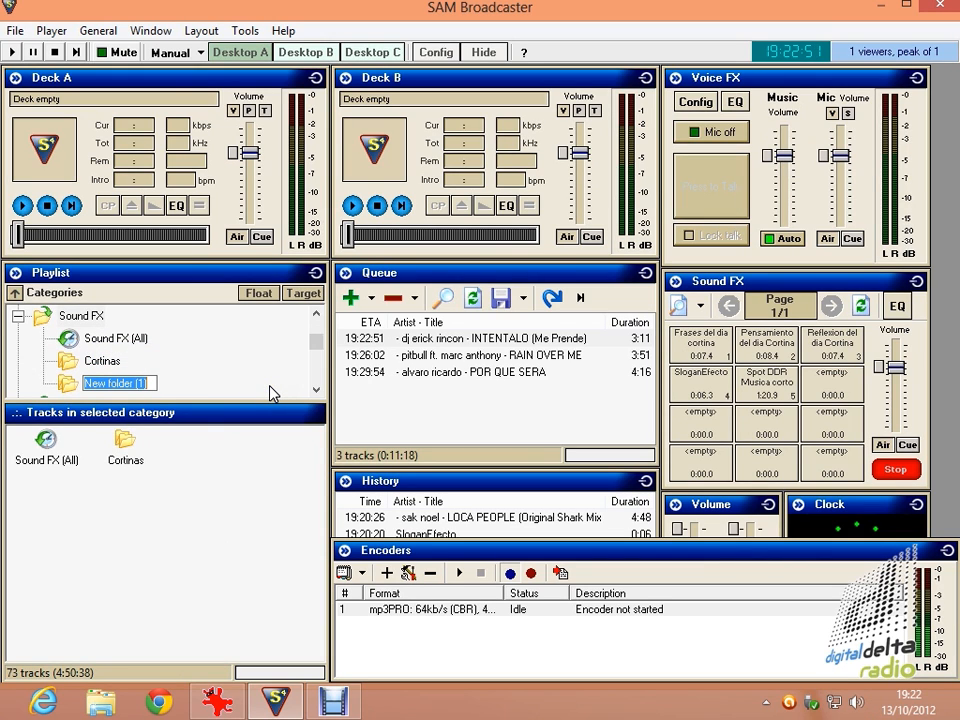
type("Muched")
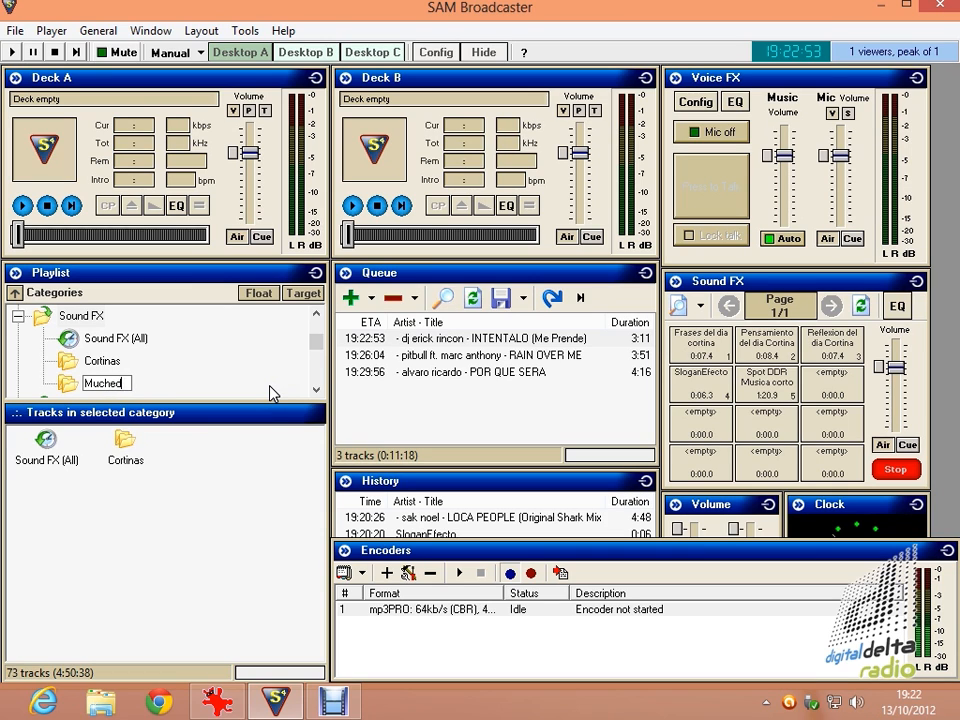
type("umbre")
key("Return")
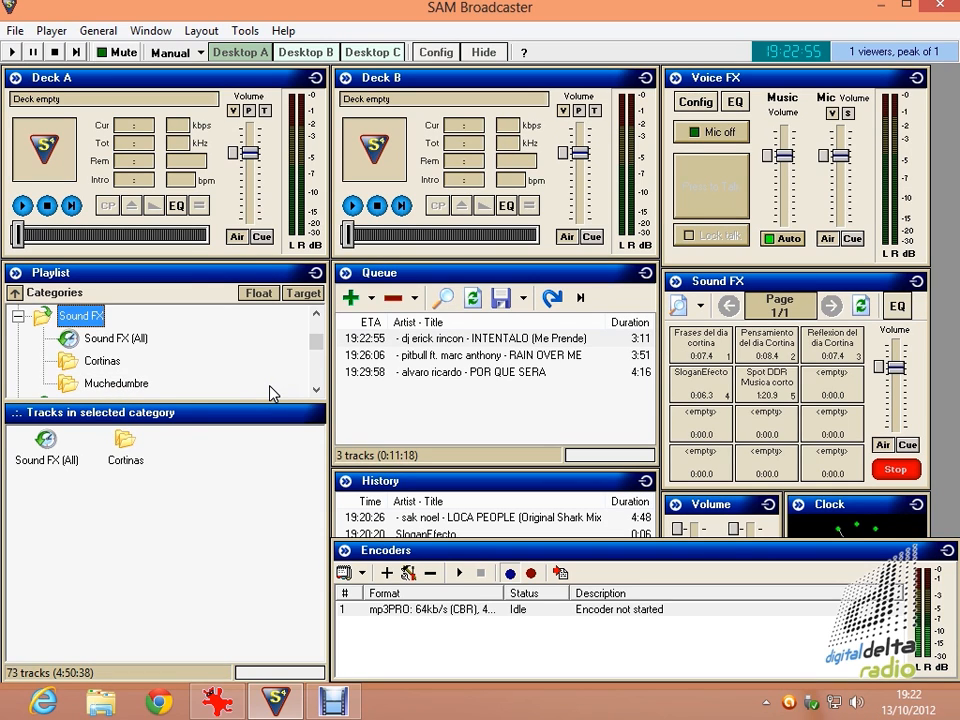
Add the Muchedumbre 2.0 directory from the Audios folder, including subdirectories, to the new Muchedumbre category.
left_click(137, 388)
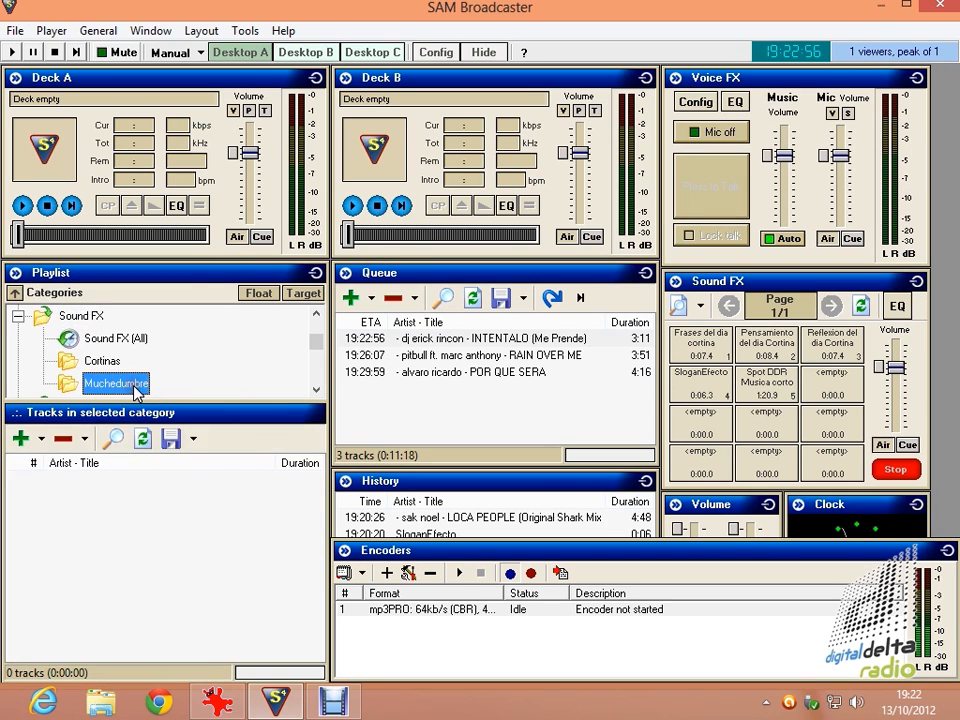
left_click(41, 438)
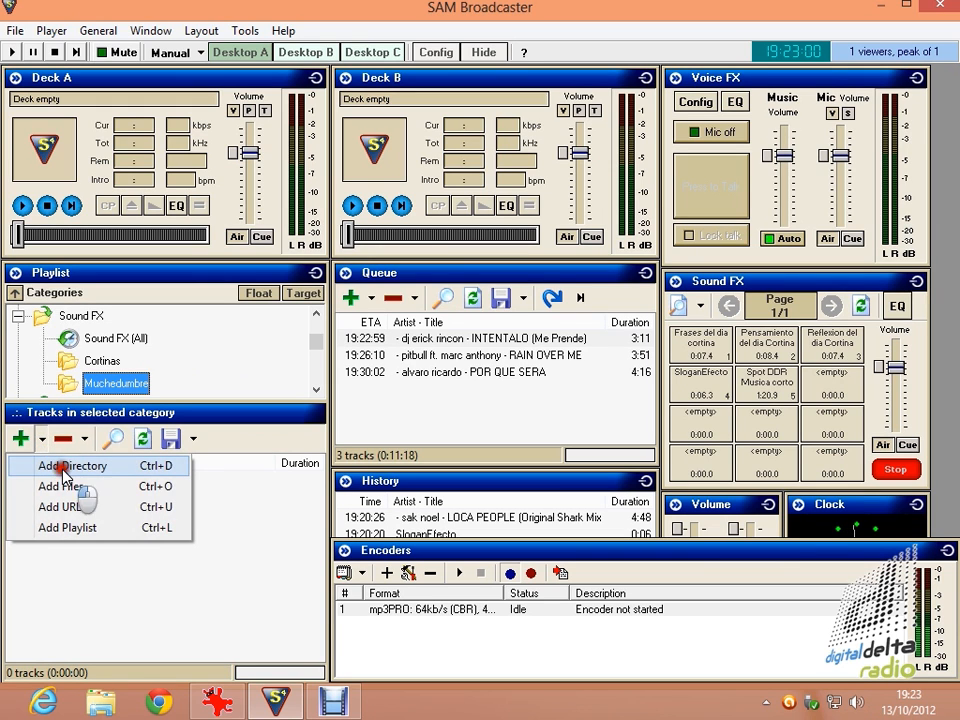
left_click(60, 468)
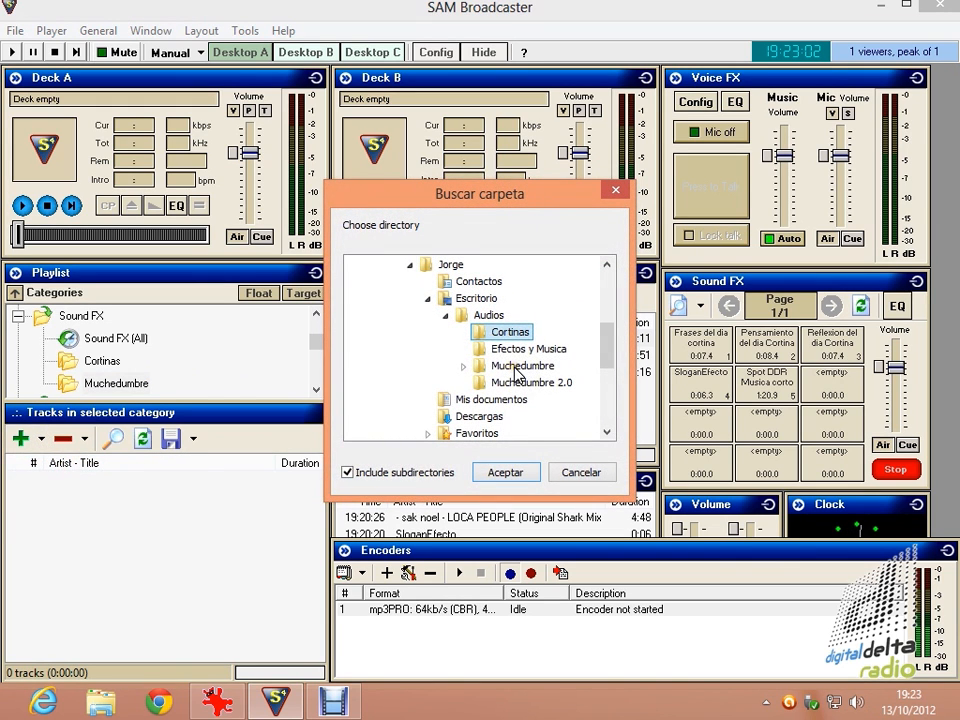
left_click(514, 367)
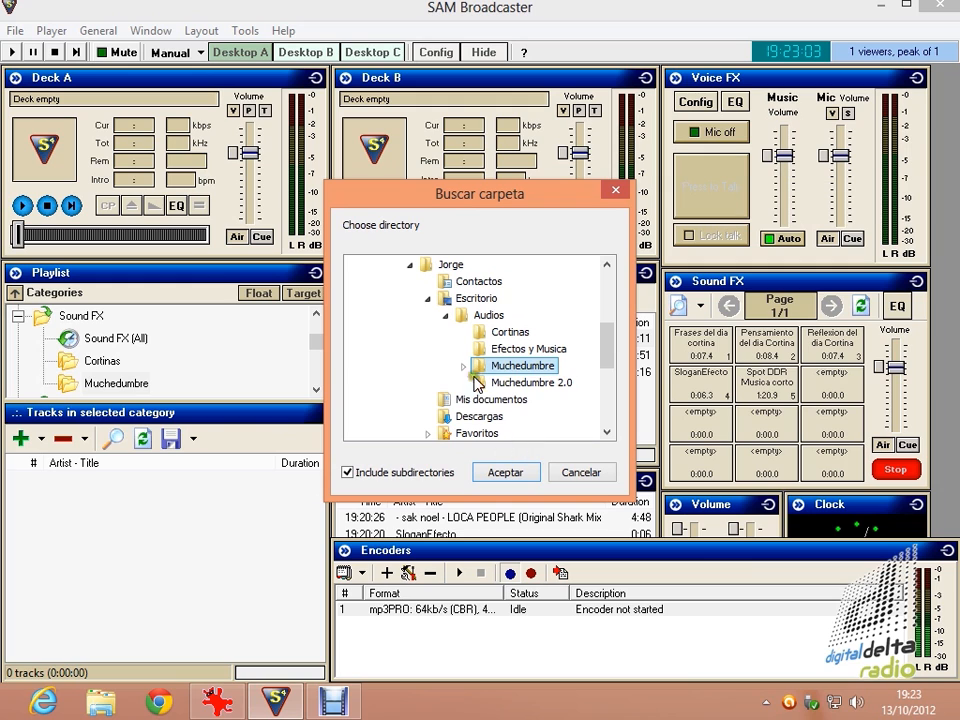
left_click(500, 385)
left_click(506, 472)
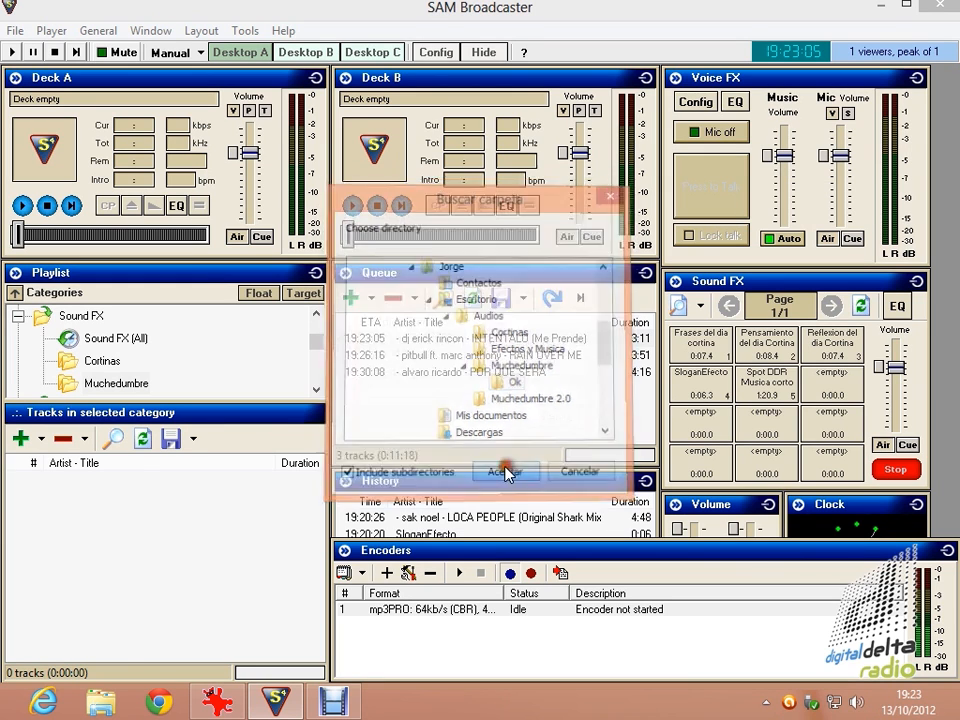
Load the Muchedumbre category into the Sound FX window and play the queued song INTENTALO on Deck B.
left_click(703, 308)
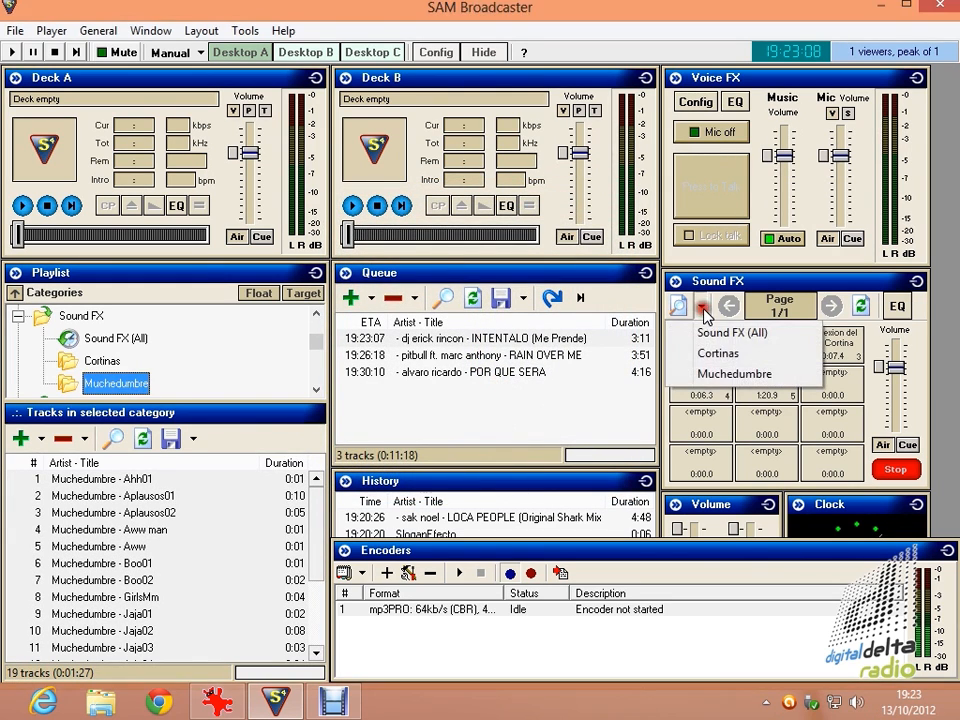
left_click(709, 374)
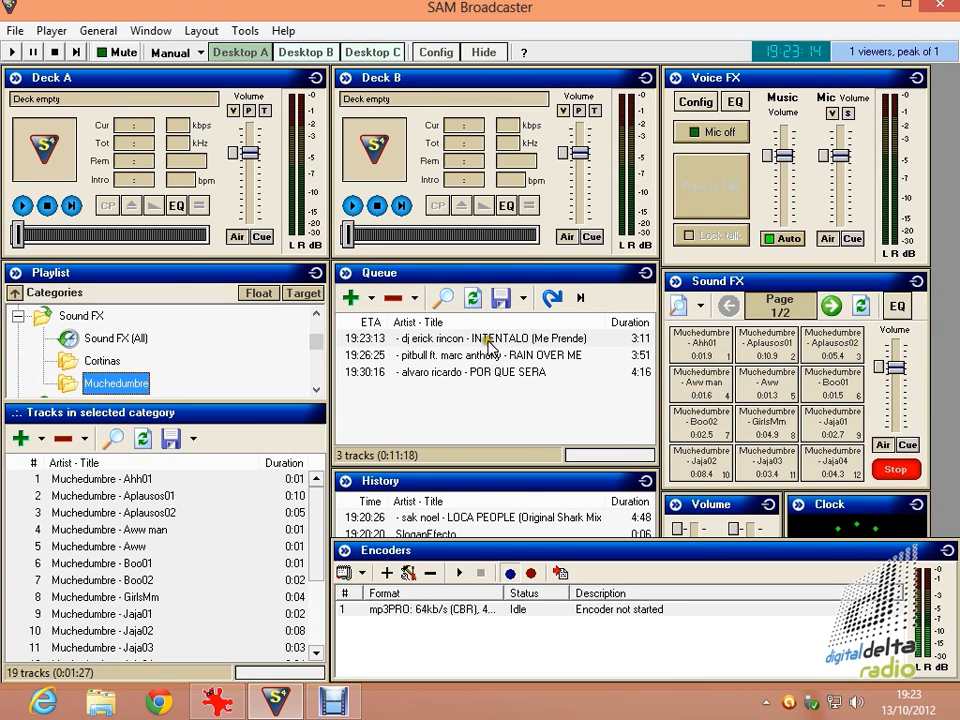
left_click(487, 340)
left_click(352, 206)
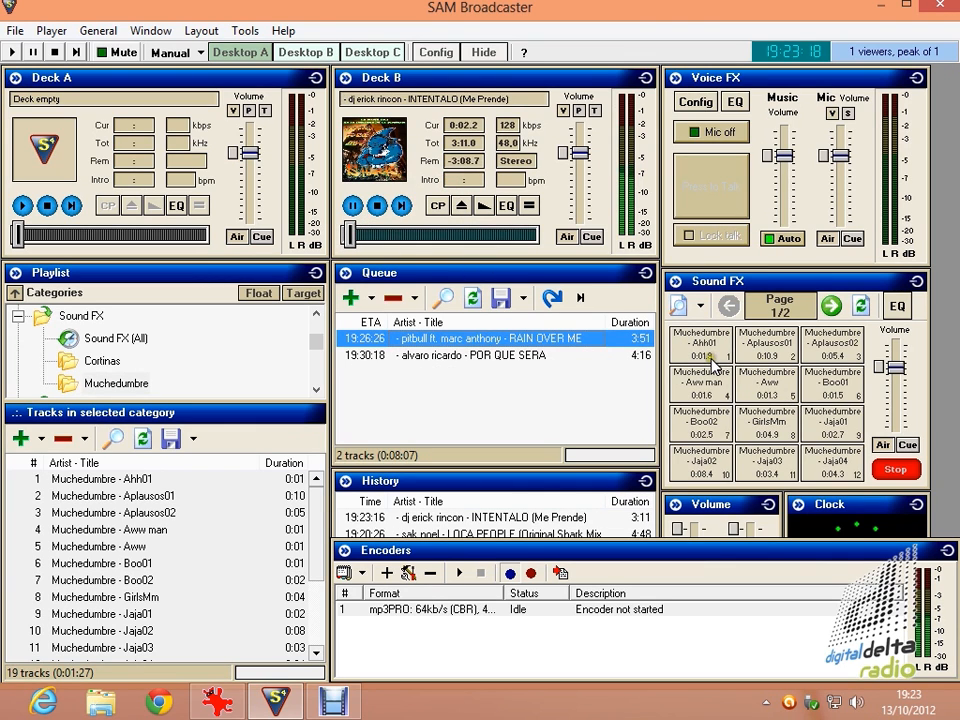
Play the Aplausos01 effect over the song while raising the Sound FX volume, and pause Deck B.
left_click(768, 356)
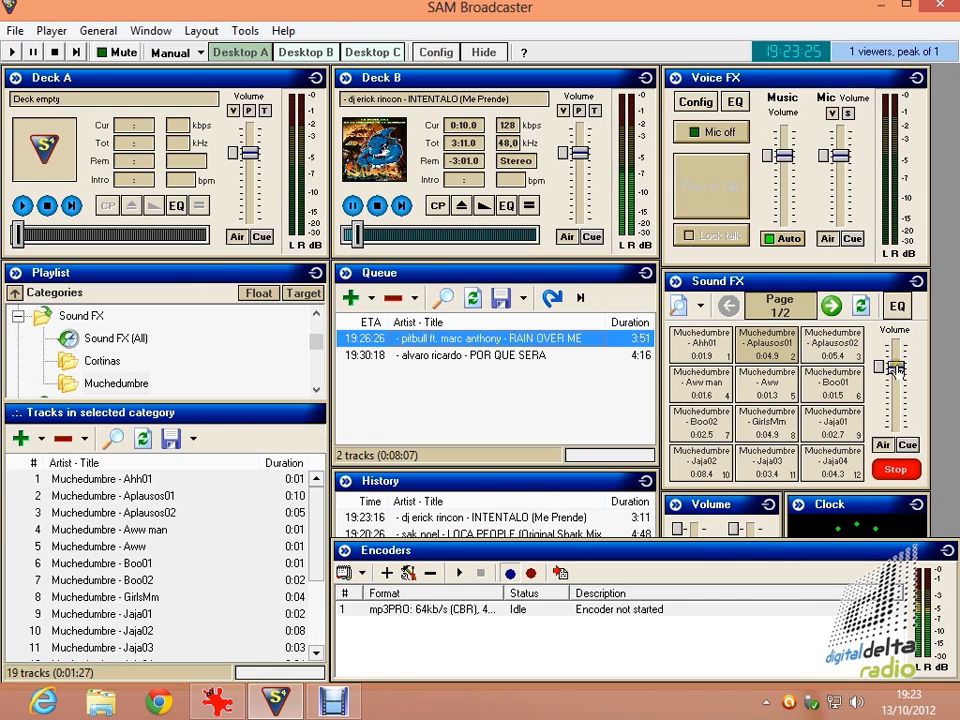
left_click_drag(898, 368, 899, 343)
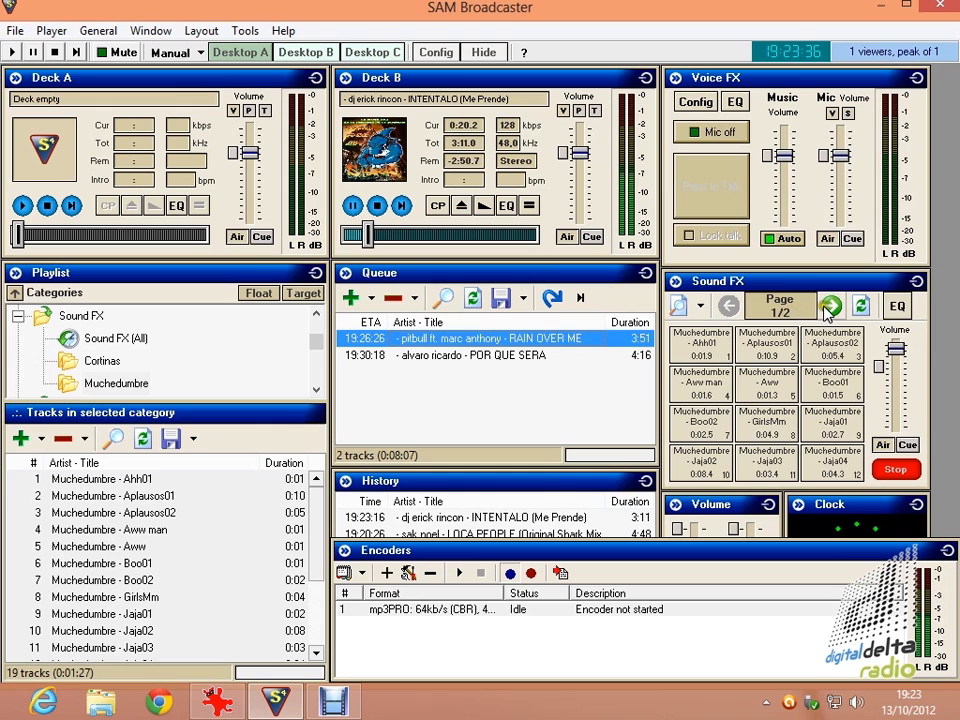
left_click(355, 206)
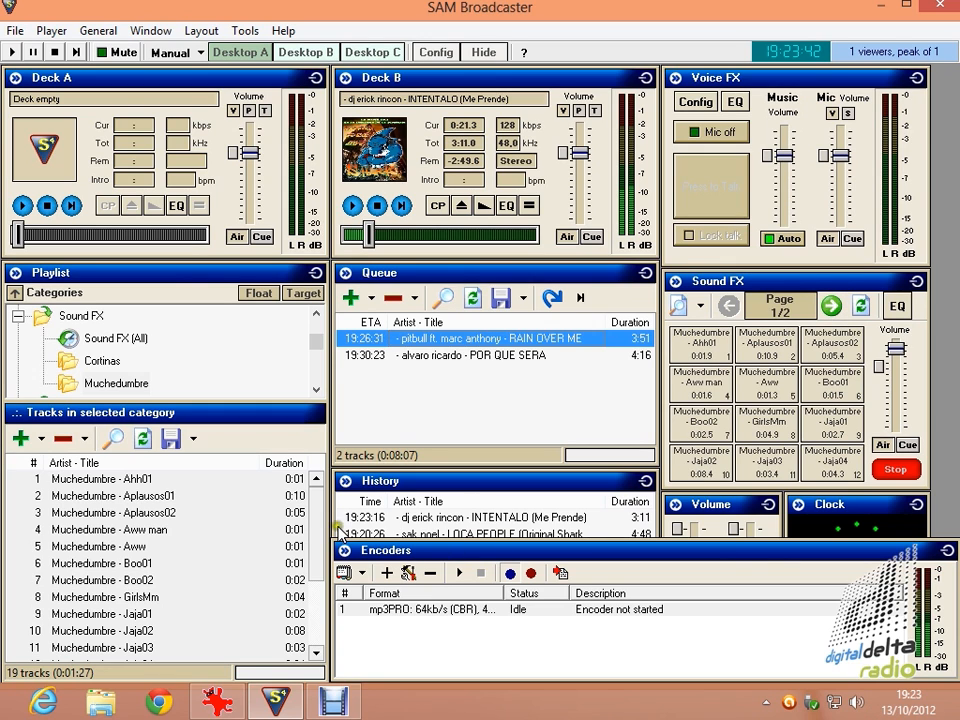
Examine the last tracks of the Muchedumbre category and the second Sound FX page, and return to the first page.
left_click_drag(316, 520, 317, 618)
left_click(147, 654)
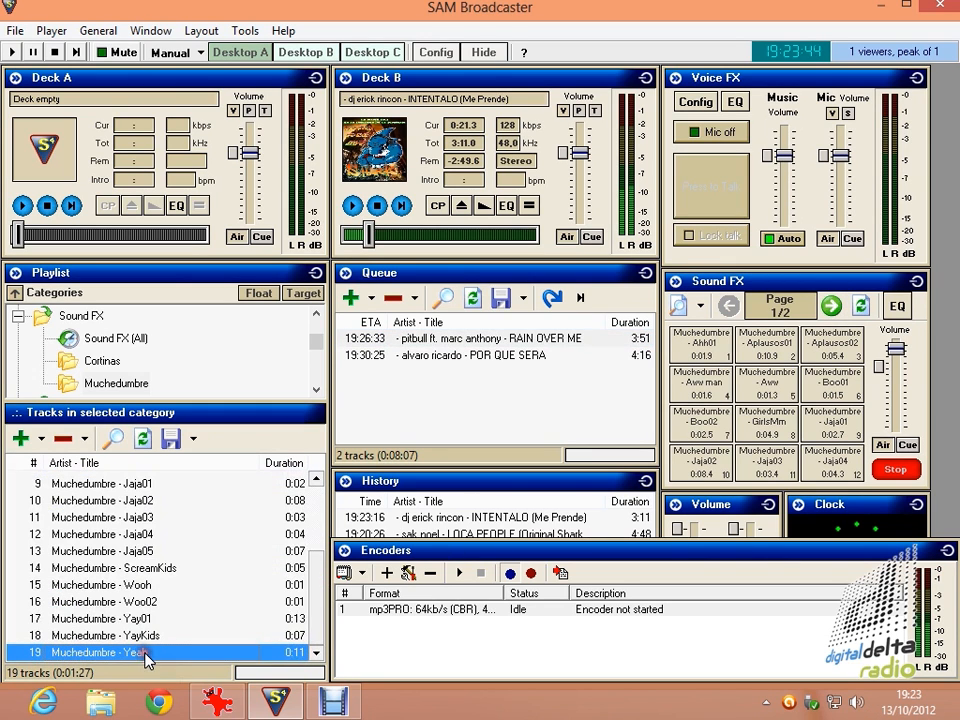
left_click(831, 307)
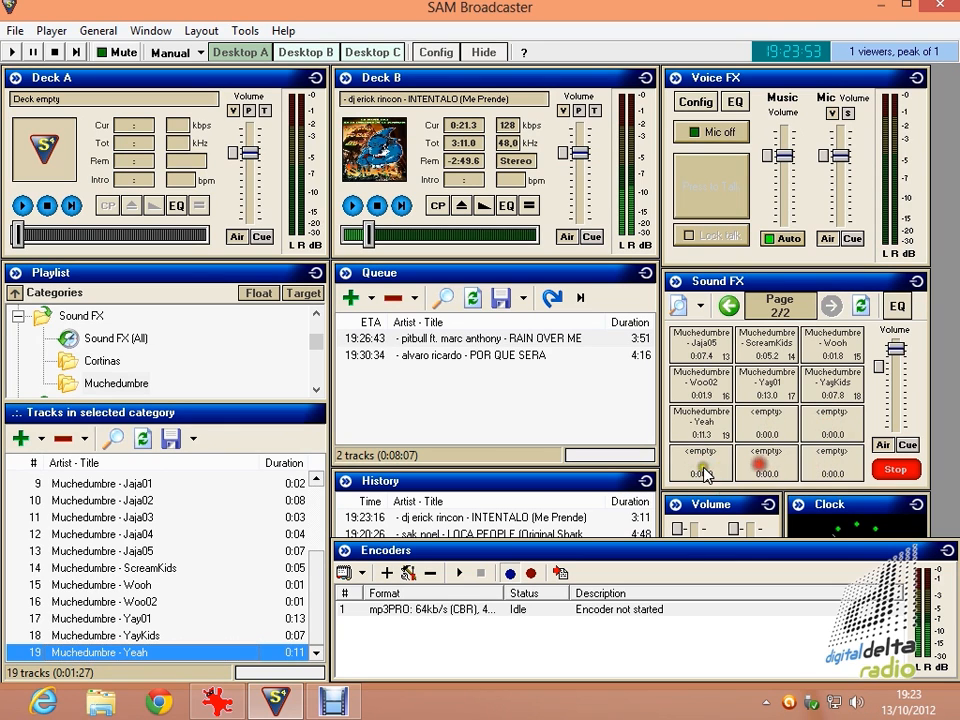
left_click(738, 309)
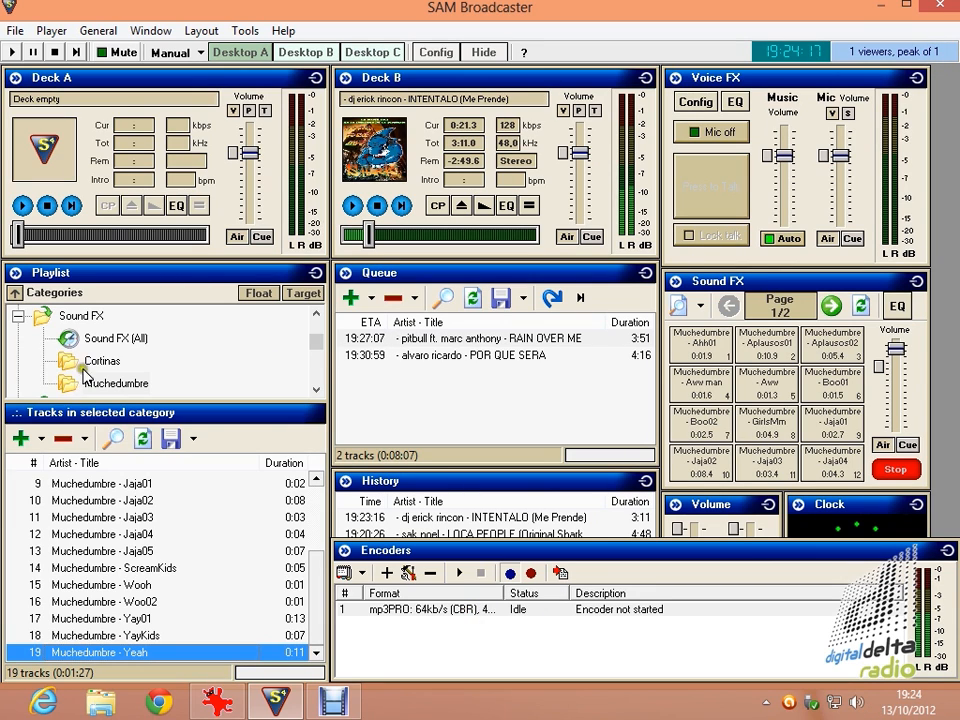
Create a new folder named Otra under the Sound FX category of the playlist.
right_click(88, 316)
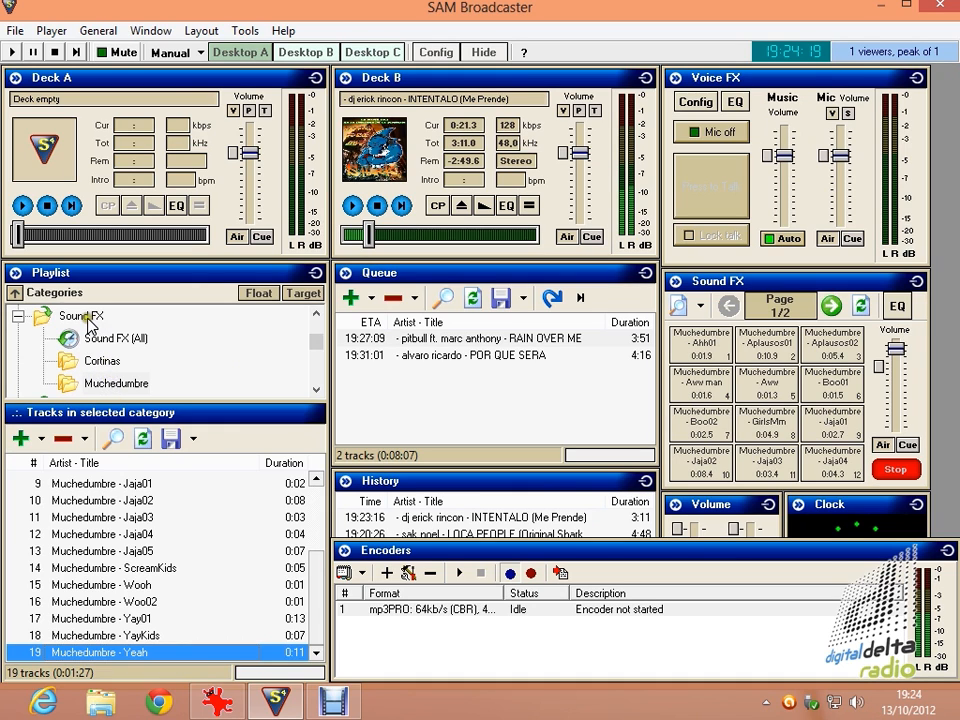
left_click(118, 330)
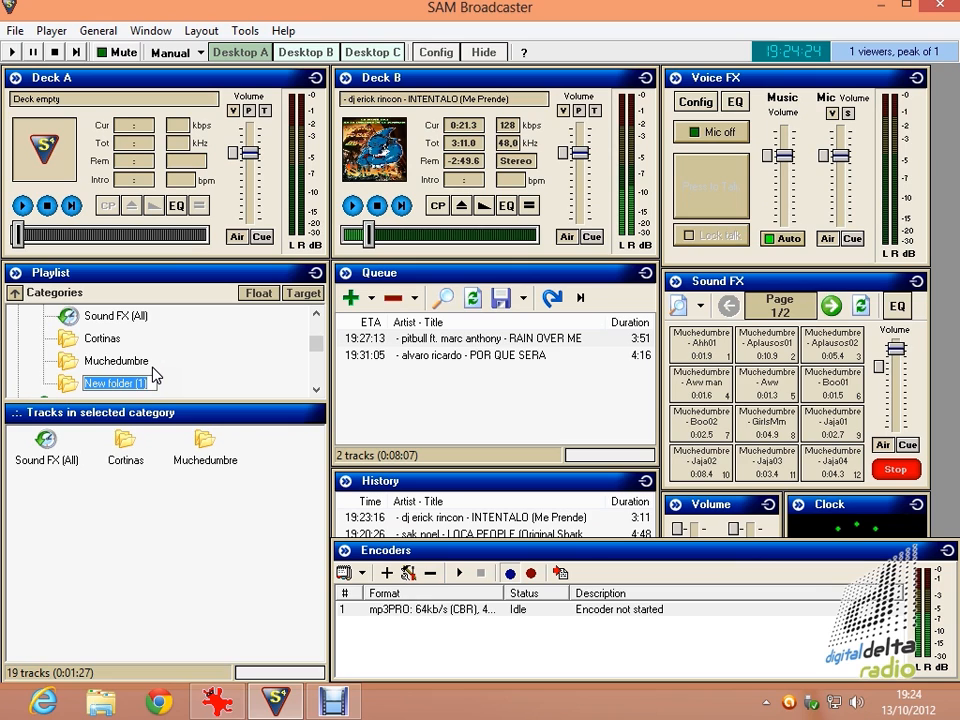
type("0")
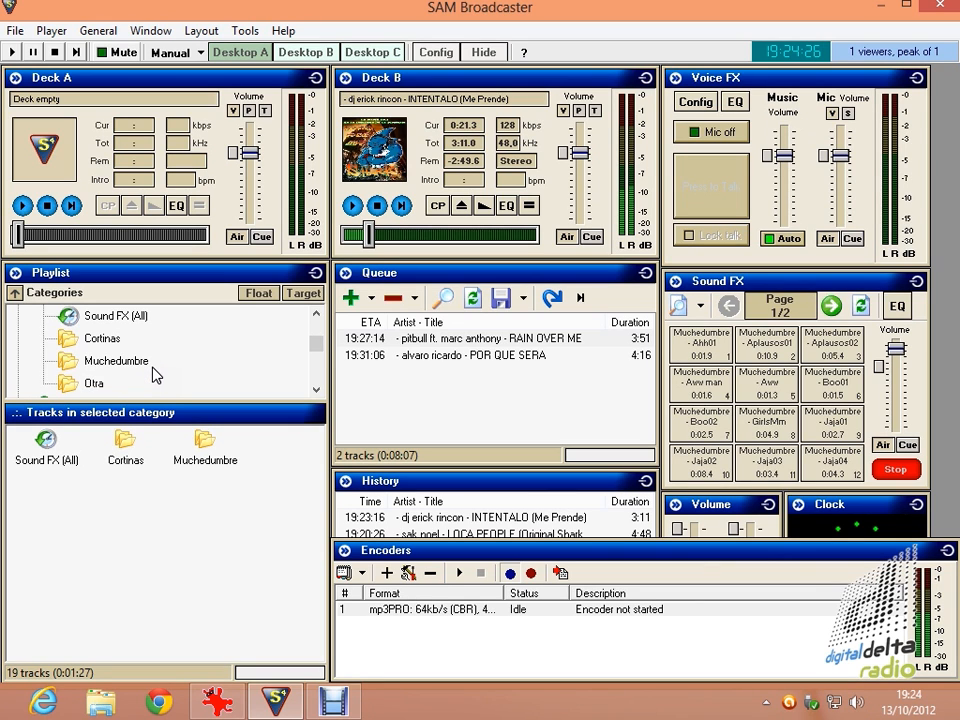
Add the Efectos y Musica directory from the Audios desktop folder to the Otra category.
left_click(108, 384)
left_click(22, 438)
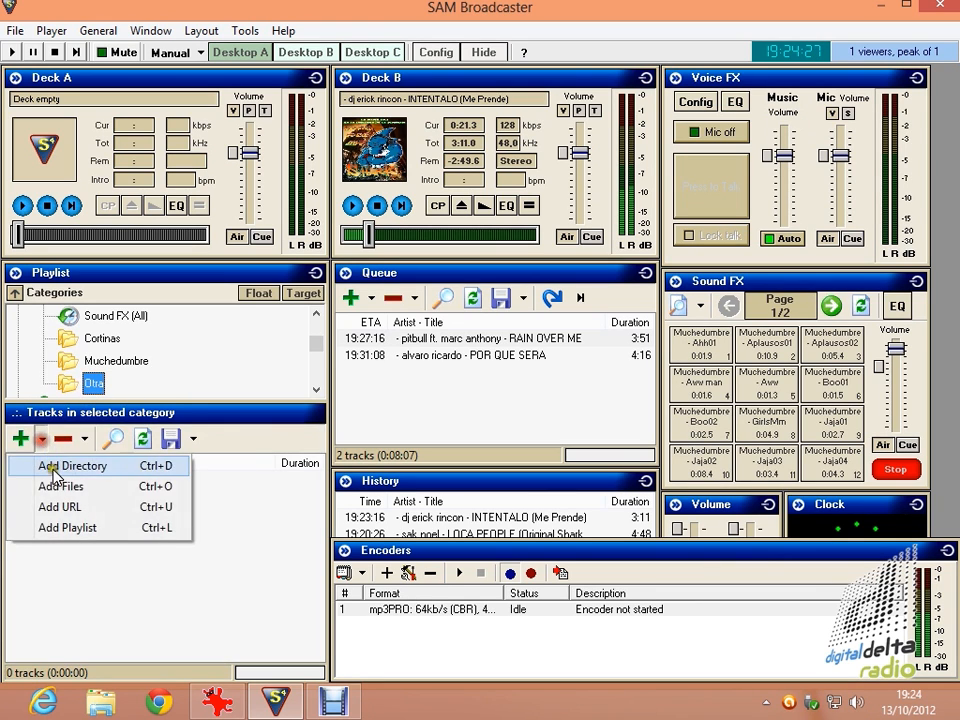
left_click(88, 468)
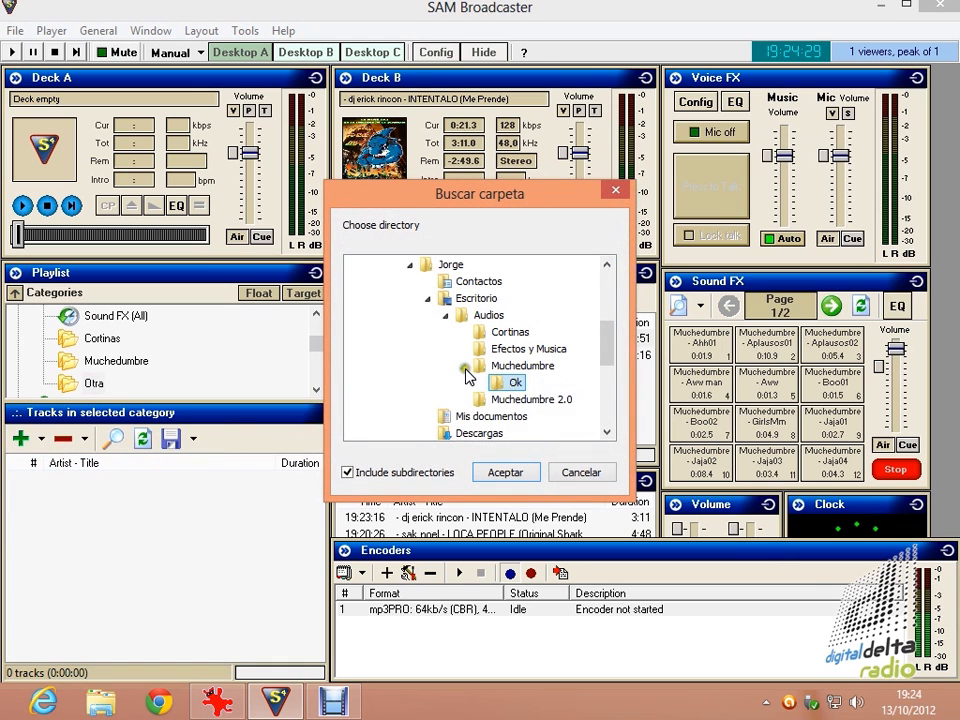
left_click(472, 367)
left_click(487, 350)
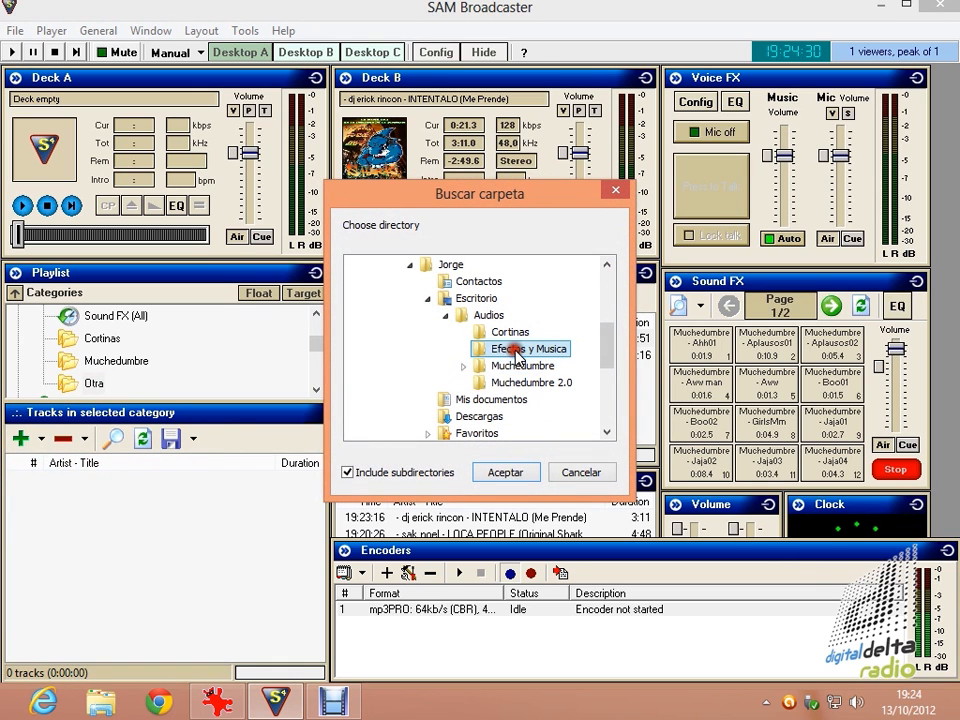
left_click(505, 474)
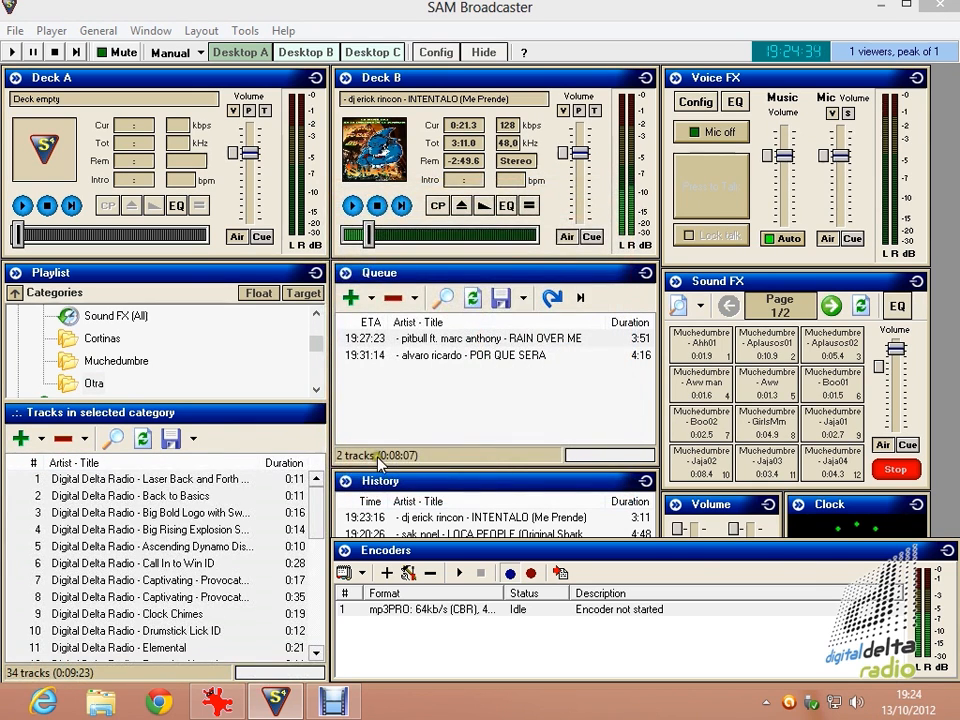
Load the Otra category into the Sound FX window and select the Rock God ID track near the end of its track list.
left_click(701, 306)
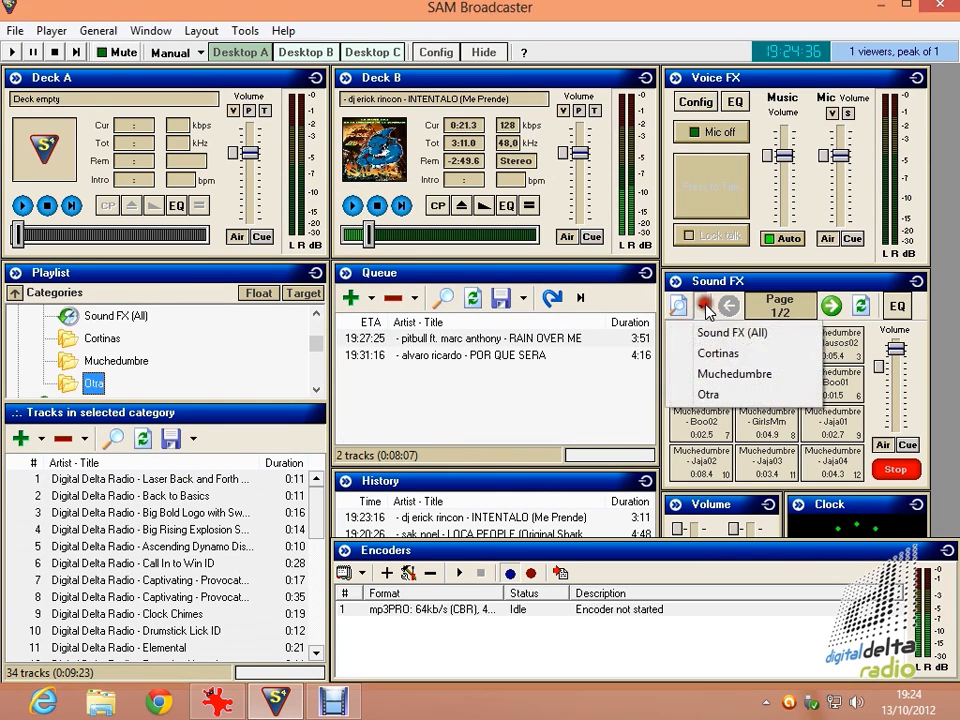
left_click(707, 394)
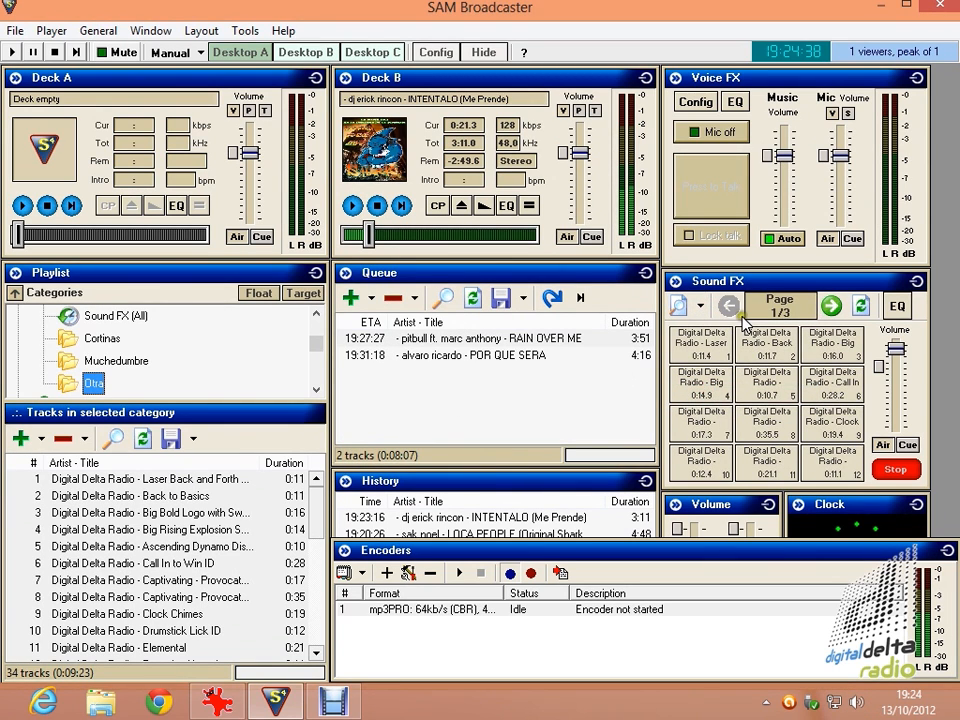
left_click_drag(317, 511, 318, 637)
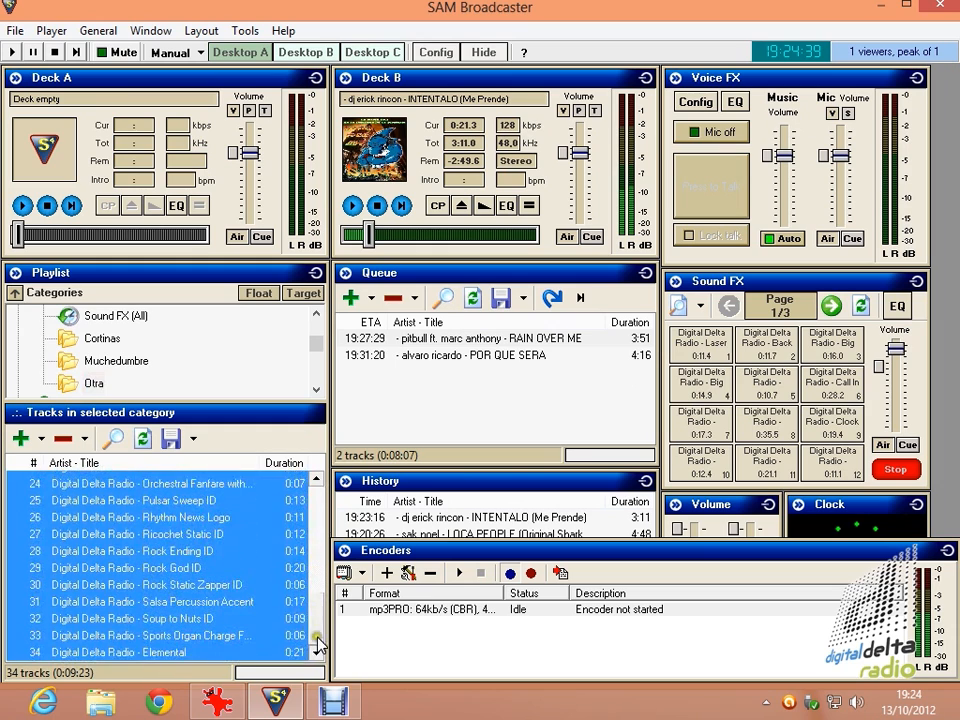
left_click(202, 573)
Play the Salsa Percussion Accent effect from the third Sound FX page.
left_click(832, 306)
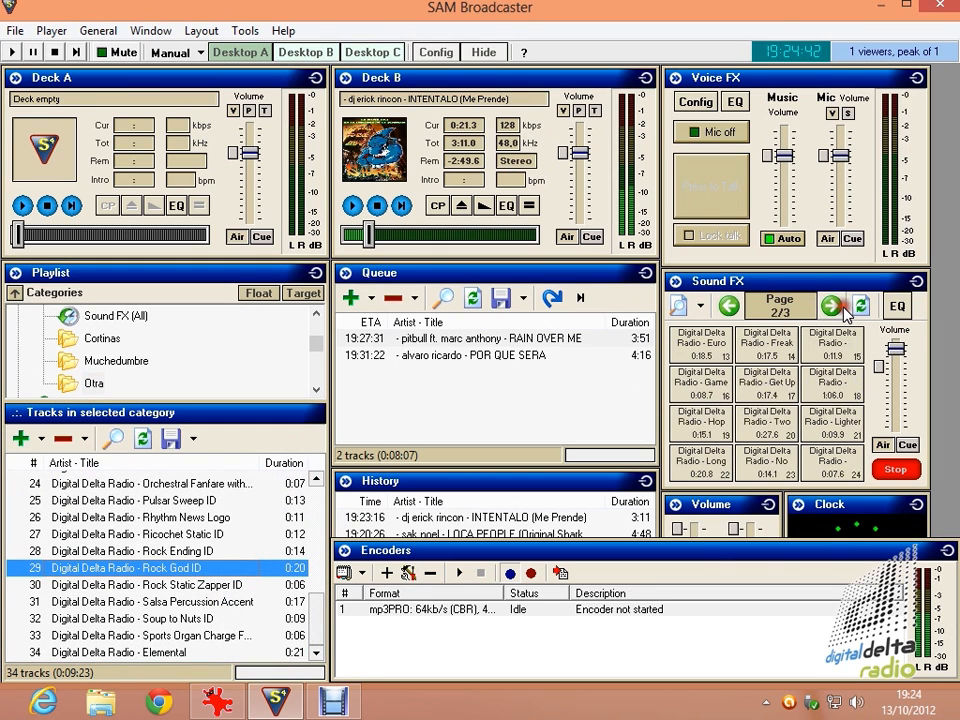
left_click(832, 306)
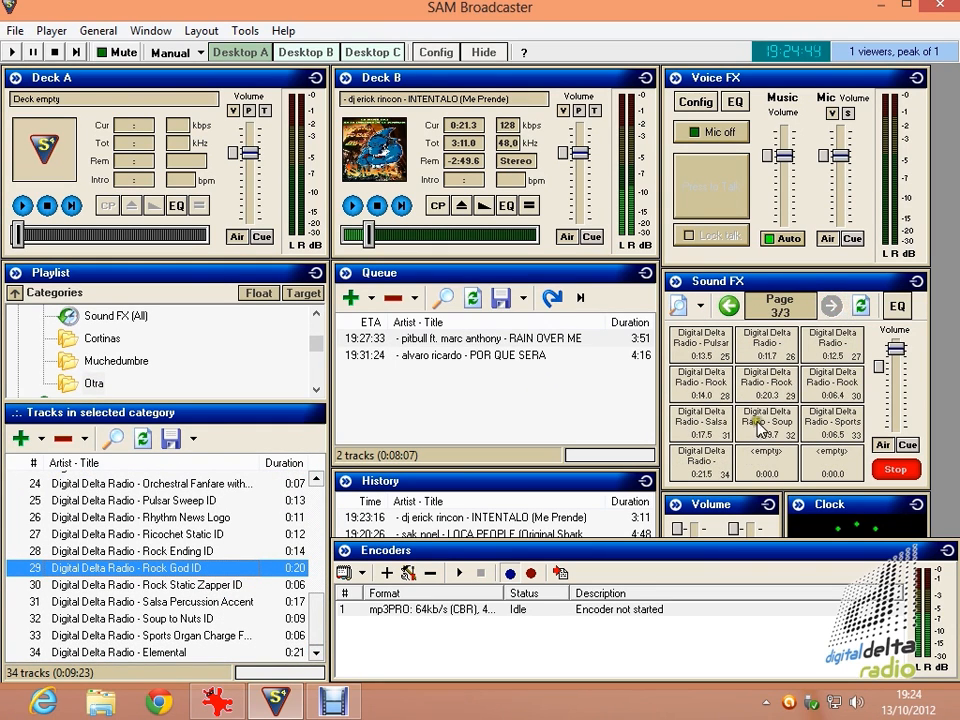
left_click(700, 421)
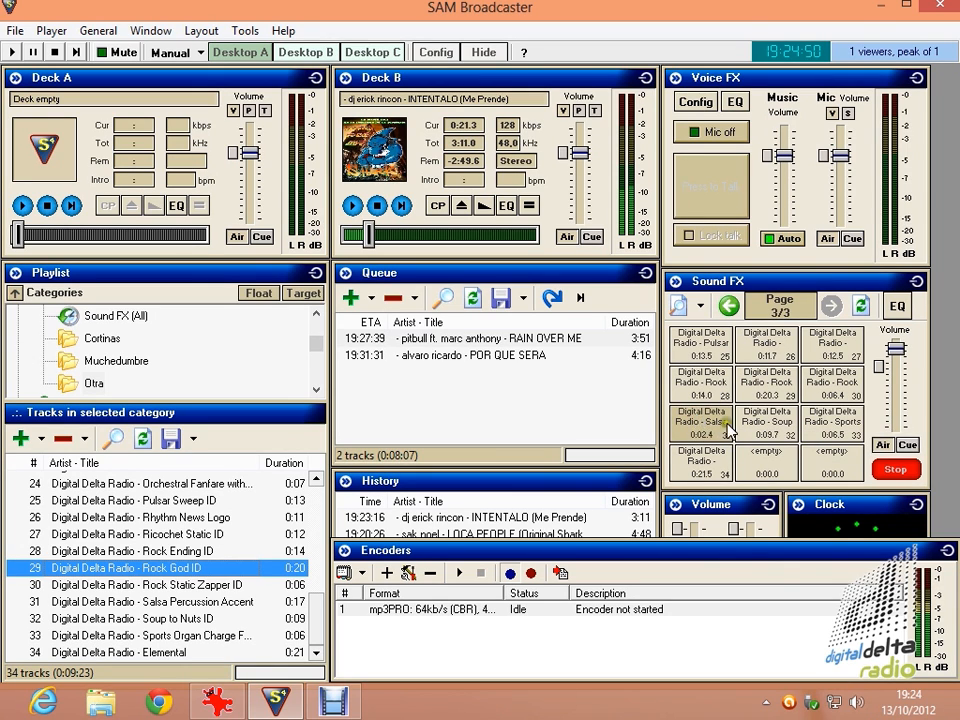